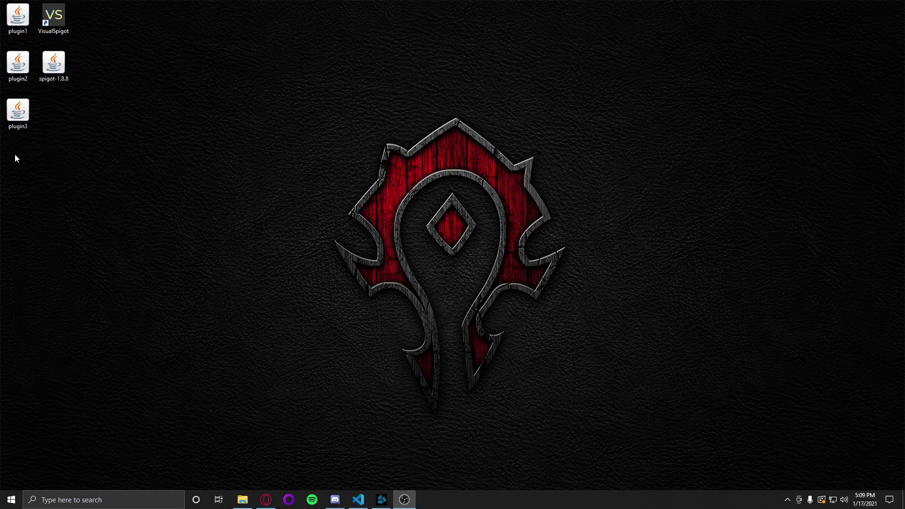
Step: Launch VisualSpigot from the desktop and reposition its window
left_click(38, 123)
double_click(68, 18)
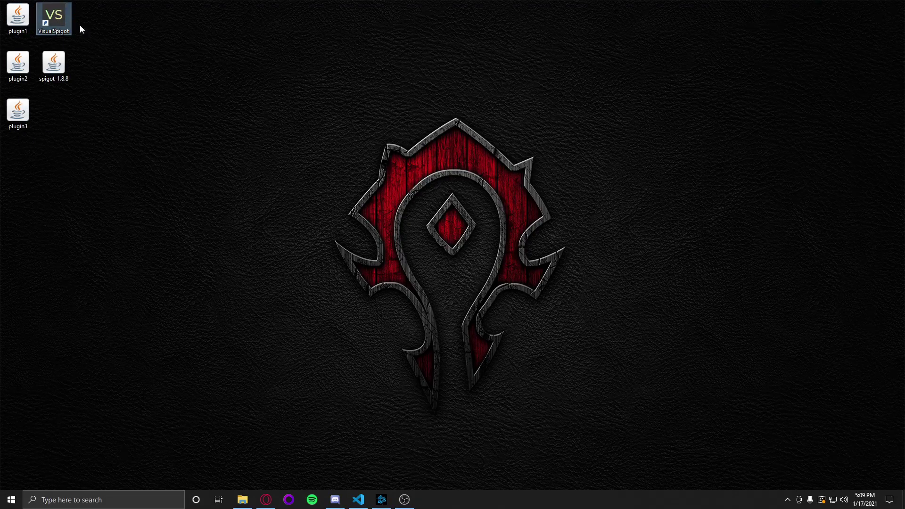
left_click(397, 127)
left_click_drag(398, 112, 375, 119)
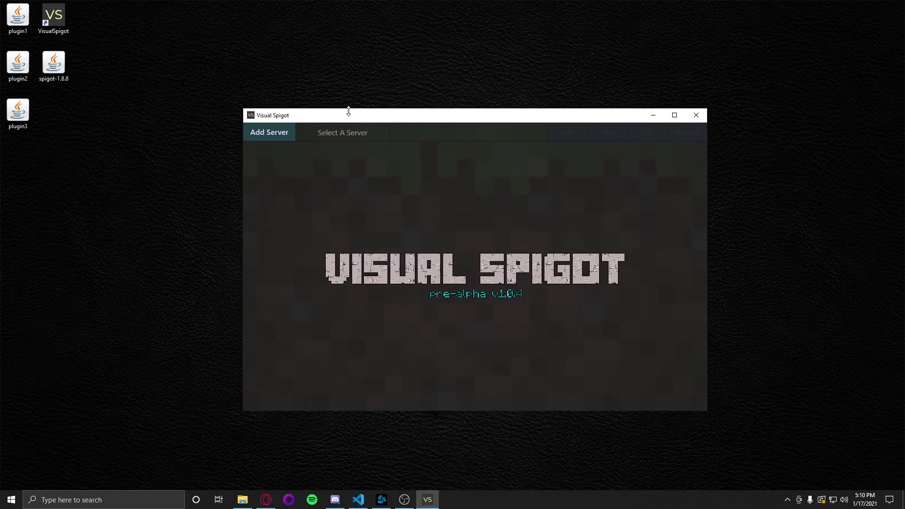
Step: Add a server manually from the desktop file spigot-1.8.8 and start it
left_click(281, 134)
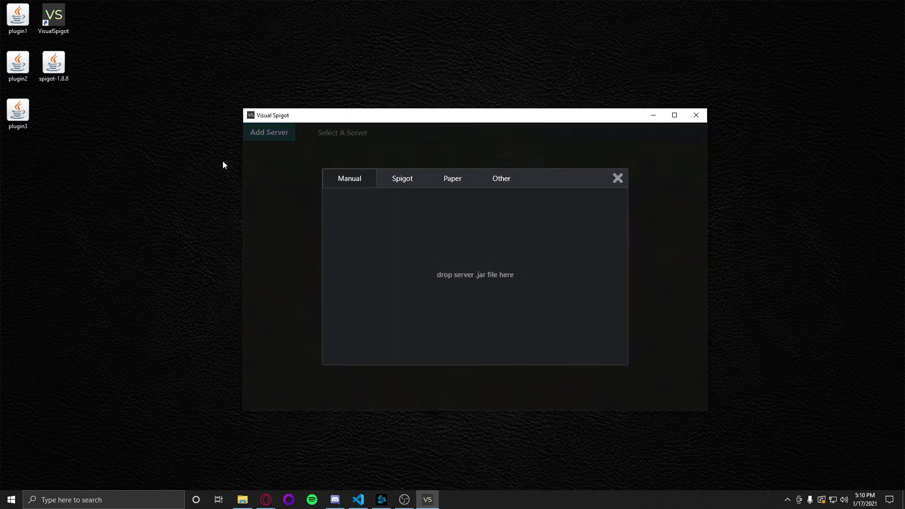
left_click_drag(54, 66, 165, 234)
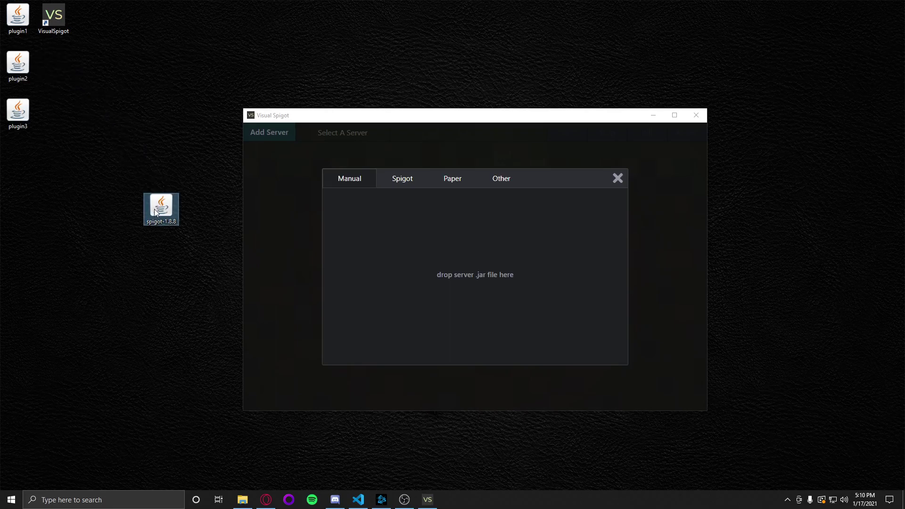
left_click_drag(163, 200, 560, 295)
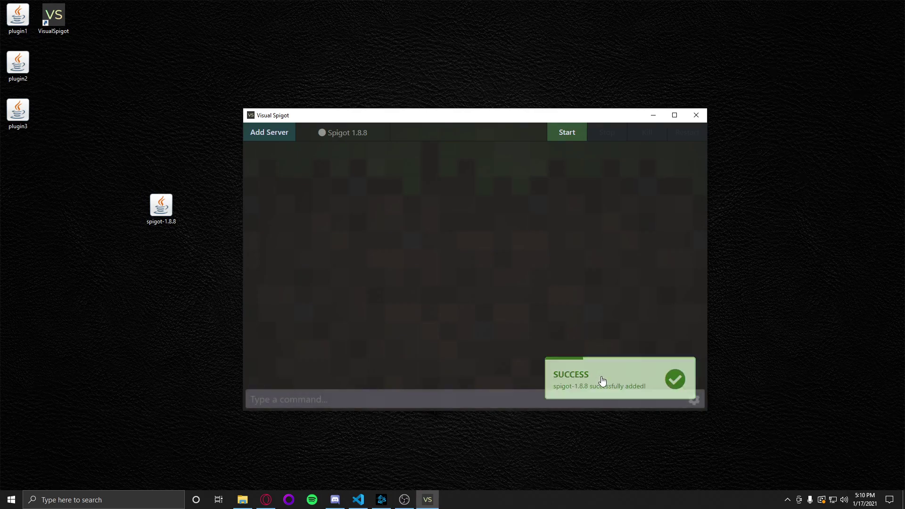
left_click(576, 136)
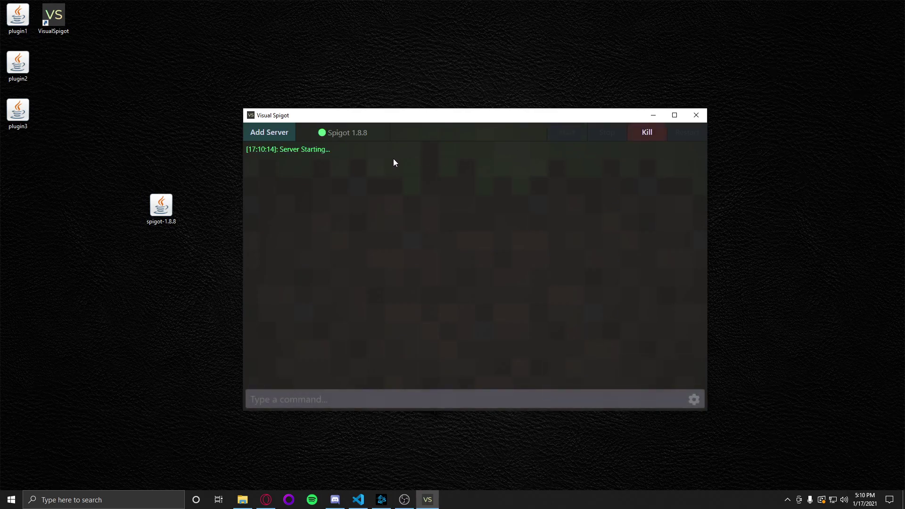
Step: Delete the Paper 1.8.8 server and switch back to the Spigot 1.8.8 server
left_click(347, 133)
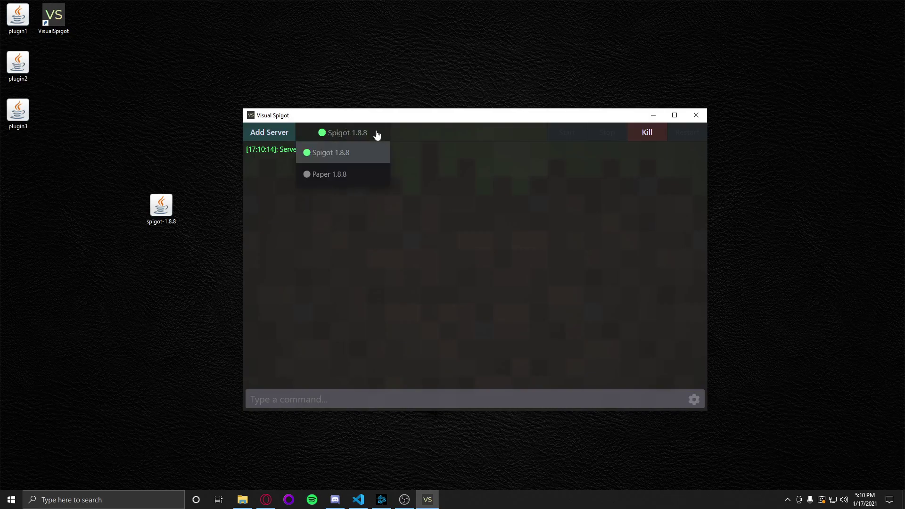
left_click(312, 182)
right_click(655, 356)
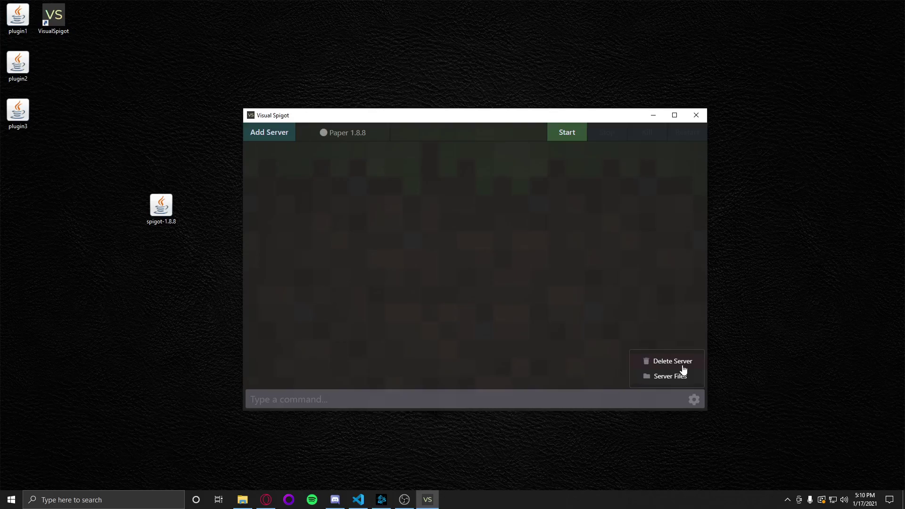
left_click(659, 360)
left_click(455, 295)
left_click(364, 137)
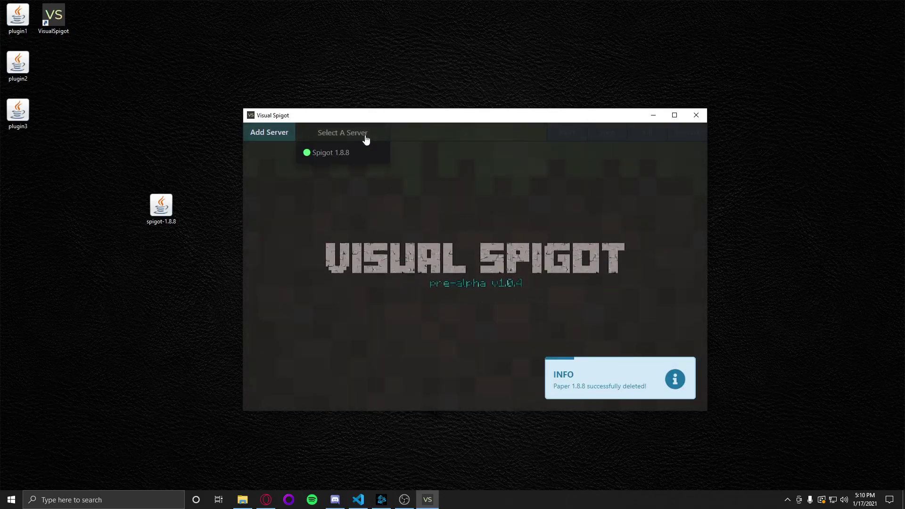
left_click(357, 159)
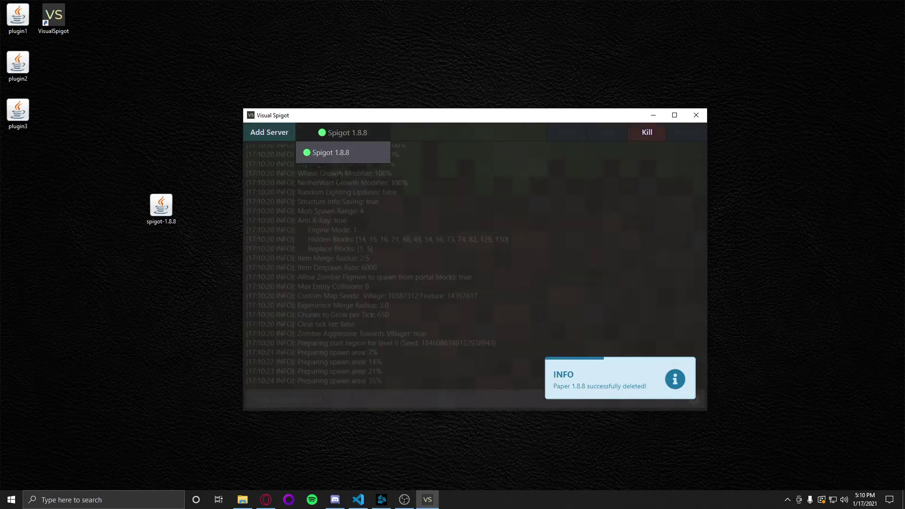
Step: Add a new server by downloading Paper 1.9.4
left_click(275, 132)
left_click(449, 178)
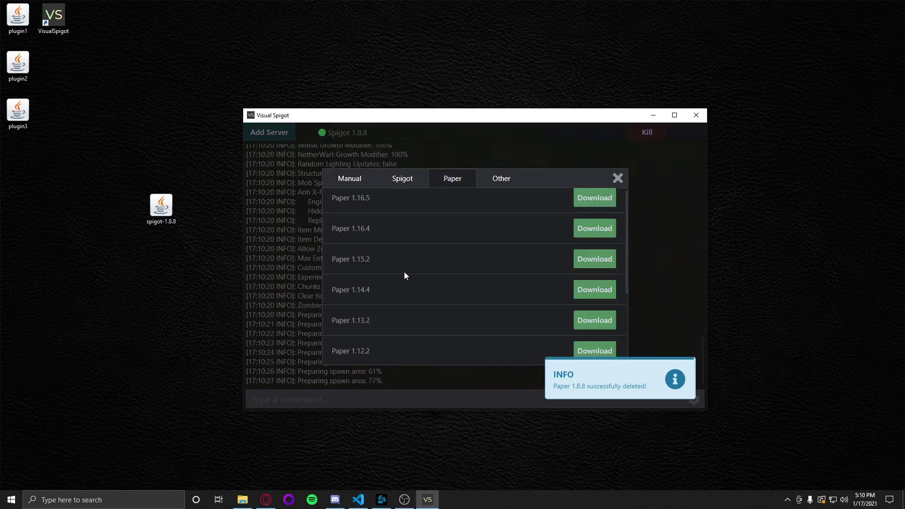
scroll(401, 278, "down", 3)
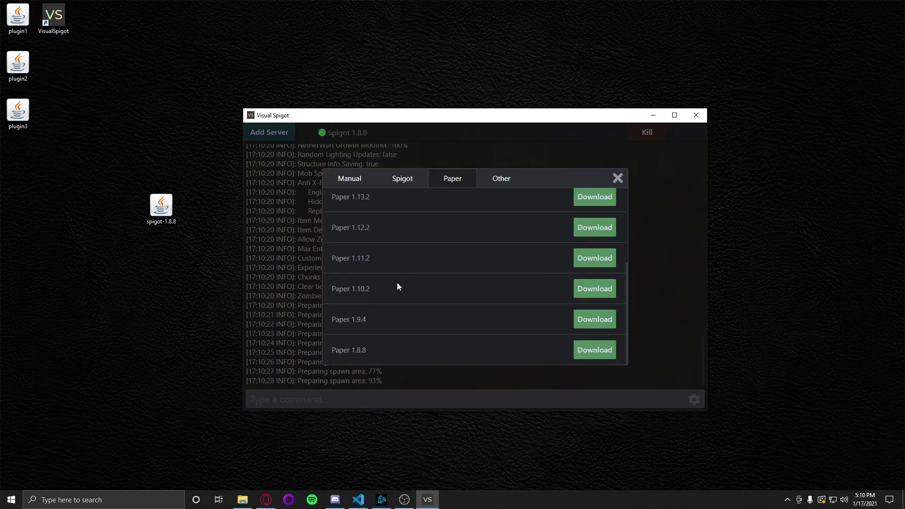
left_click(594, 321)
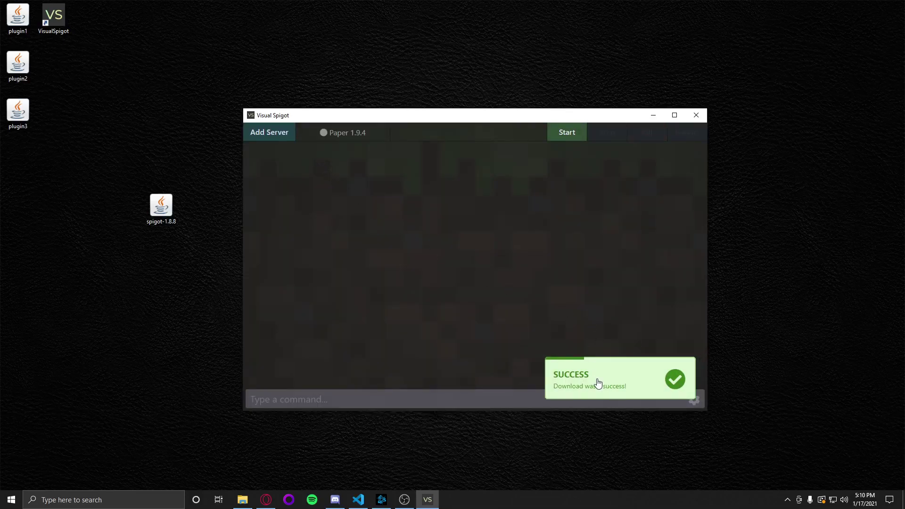
Step: View the Spigot 1.8.8 server's console, then return to the Paper 1.9.4 server
left_click(341, 141)
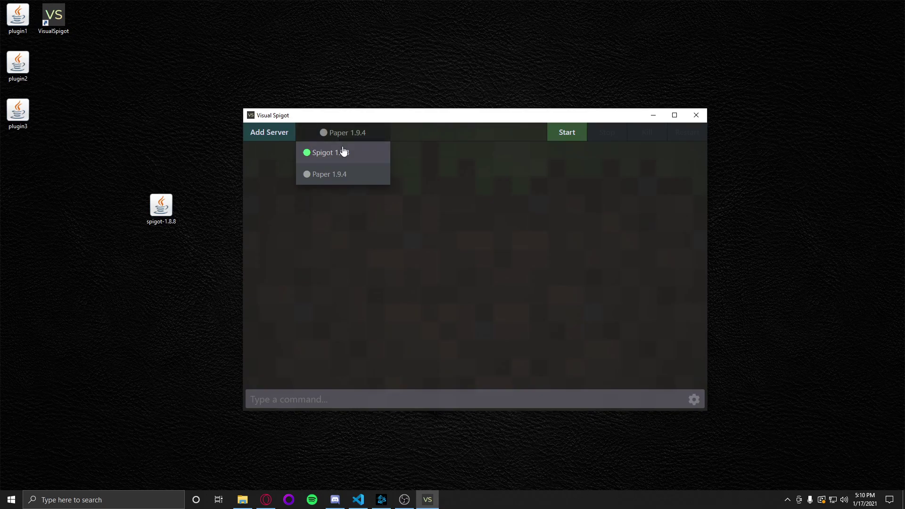
left_click(343, 153)
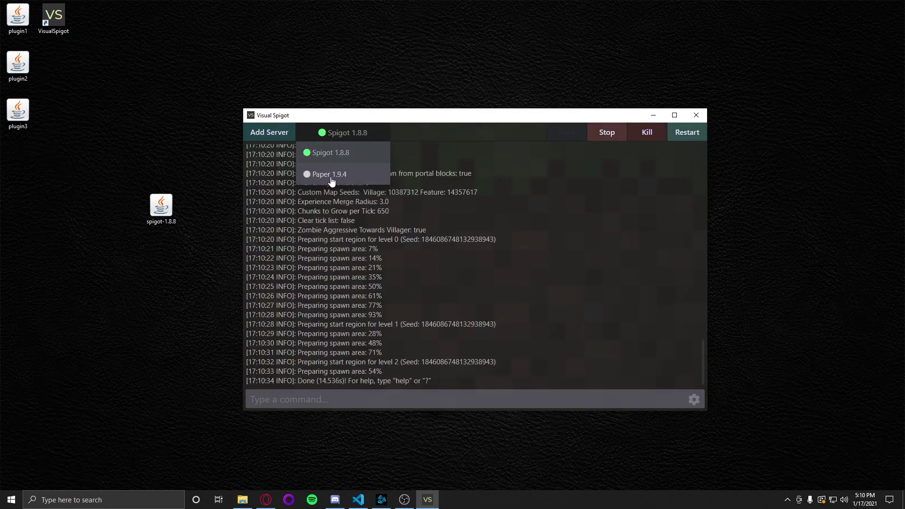
left_click(332, 179)
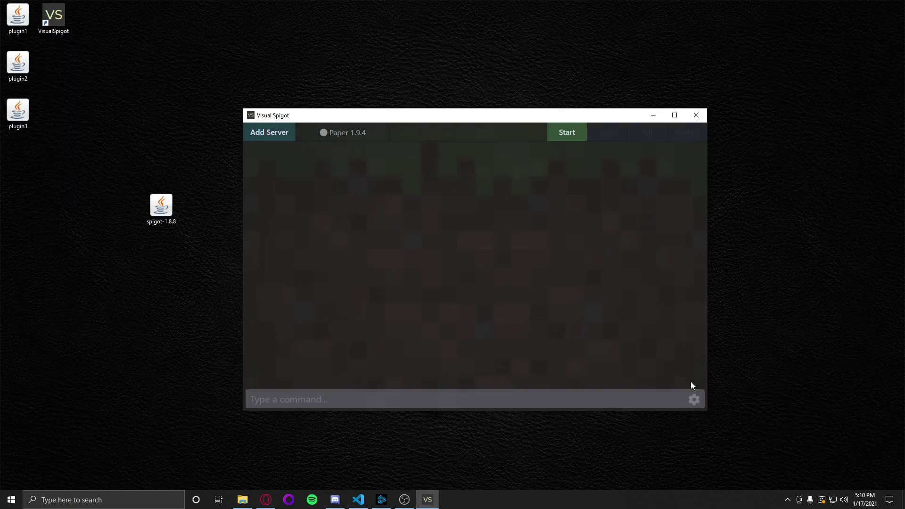
Step: Set server-port to 25566 in the Paper 1.9.4 server's server.properties, save the file, and start the server
left_click(694, 399)
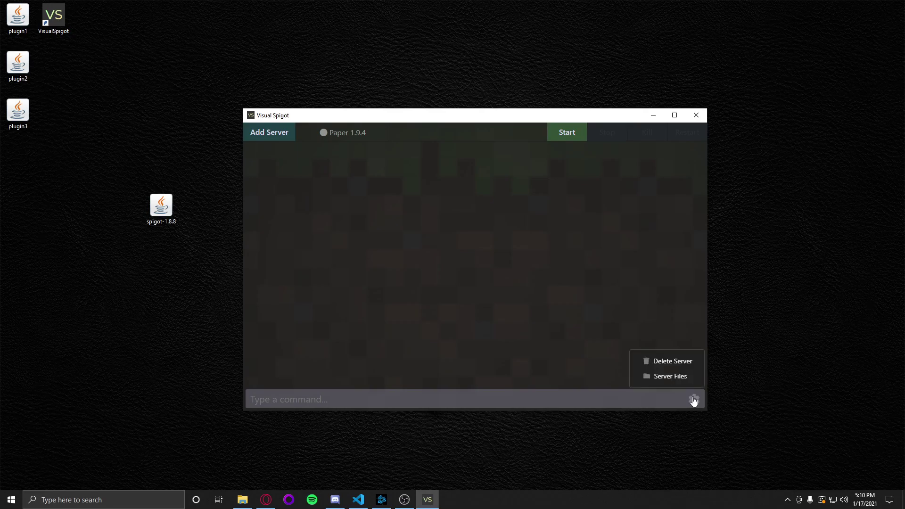
left_click(665, 377)
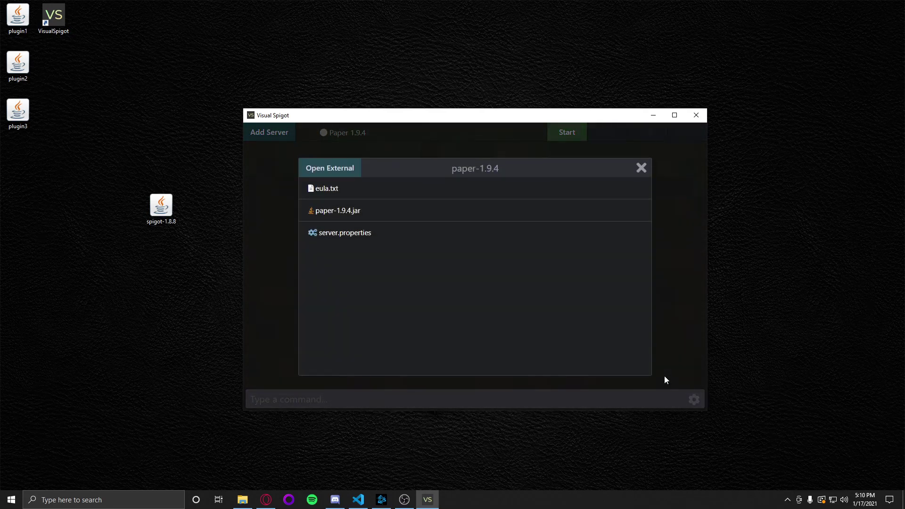
left_click(355, 239)
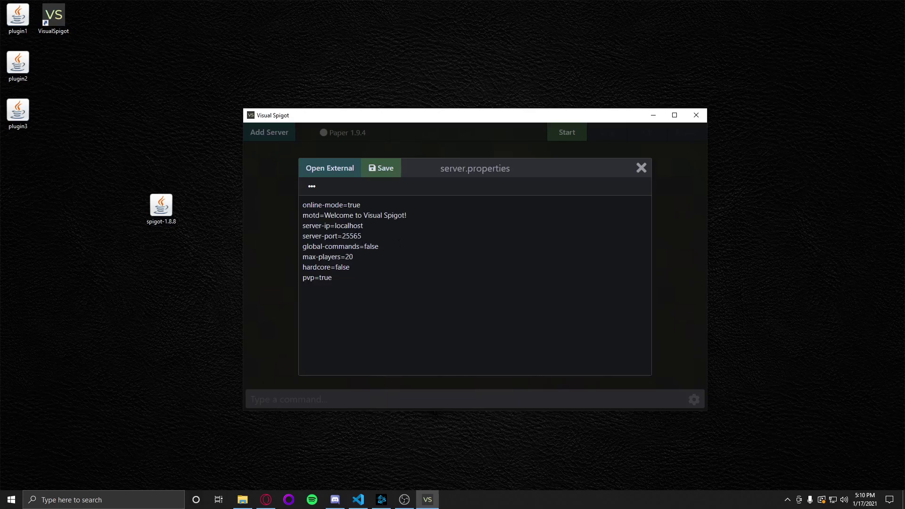
left_click(361, 235)
type("6")
left_click(386, 170)
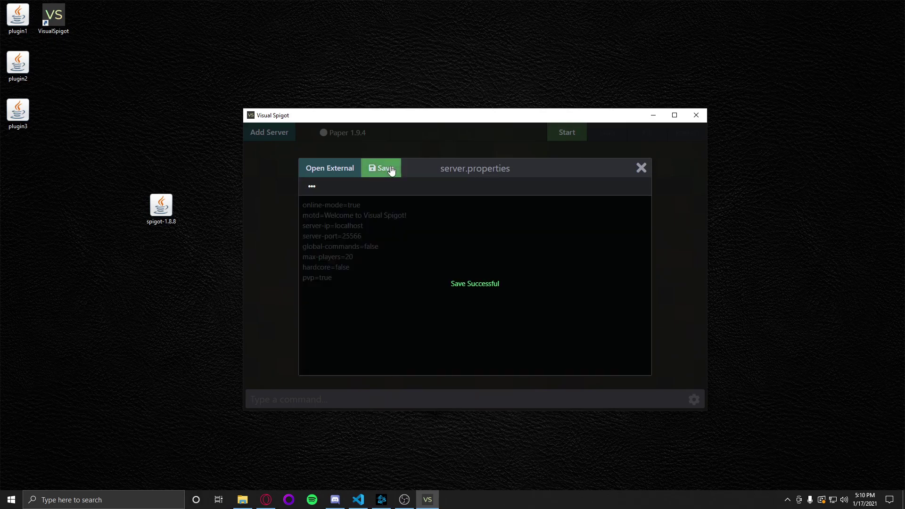
left_click(640, 168)
left_click(567, 133)
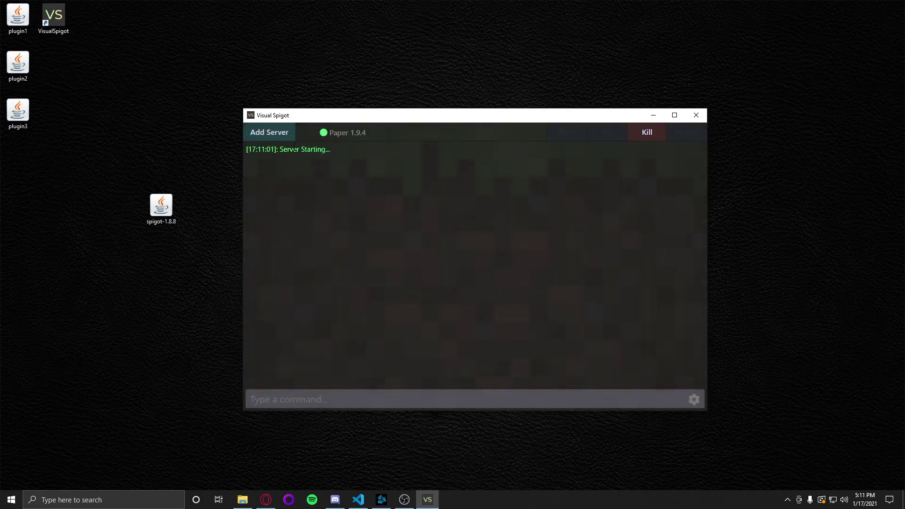
Step: Switch to the Spigot 1.8.8 server and move the spigot-1.8.8 desktop file back beneath the VisualSpigot shortcut
left_click(330, 133)
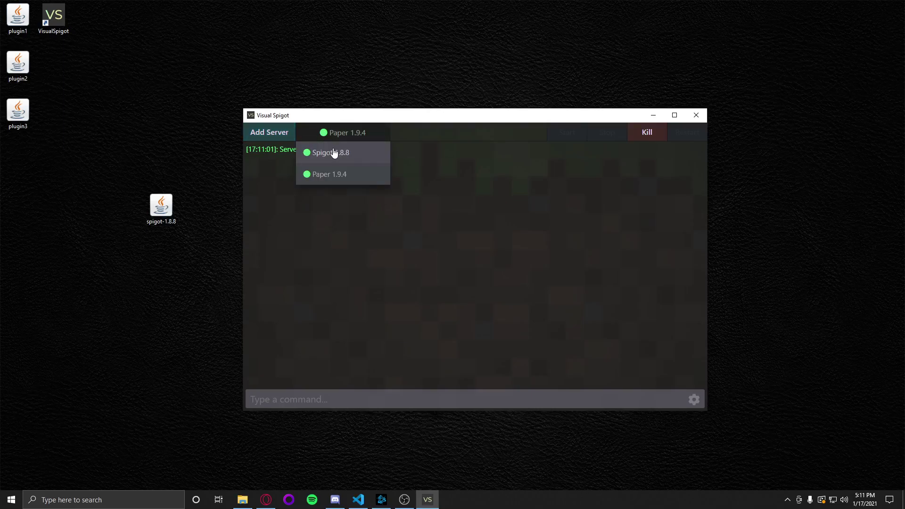
left_click(333, 152)
left_click_drag(161, 205, 109, 132)
left_click_drag(61, 69, 62, 69)
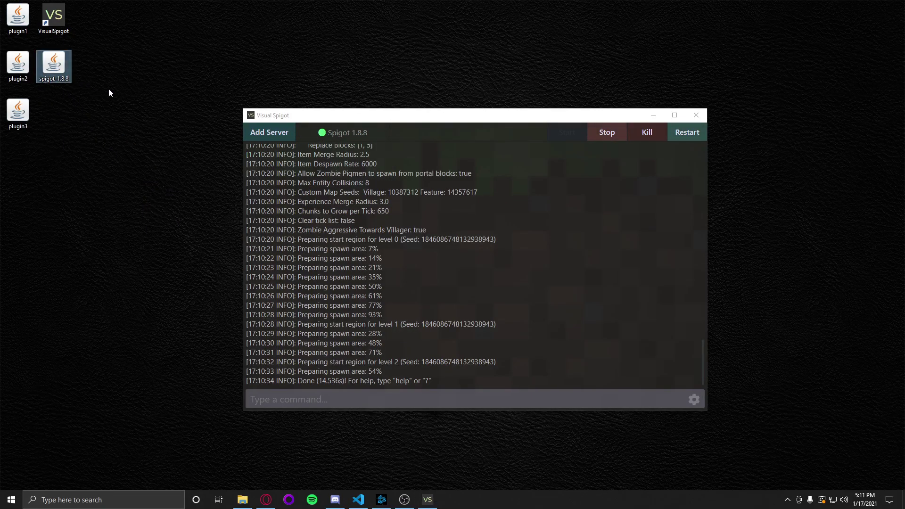
Step: Reposition the Visual Spigot window and add plugin1, plugin2 and plugin3 from the desktop to the Spigot 1.8.8 server
left_click_drag(308, 118, 278, 80)
left_click_drag(396, 84, 397, 101)
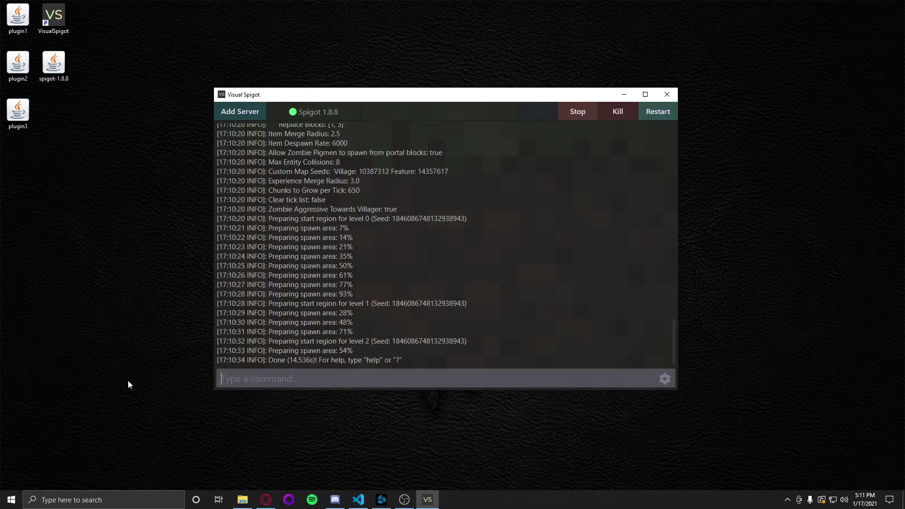
left_click_drag(13, 166, 163, 230)
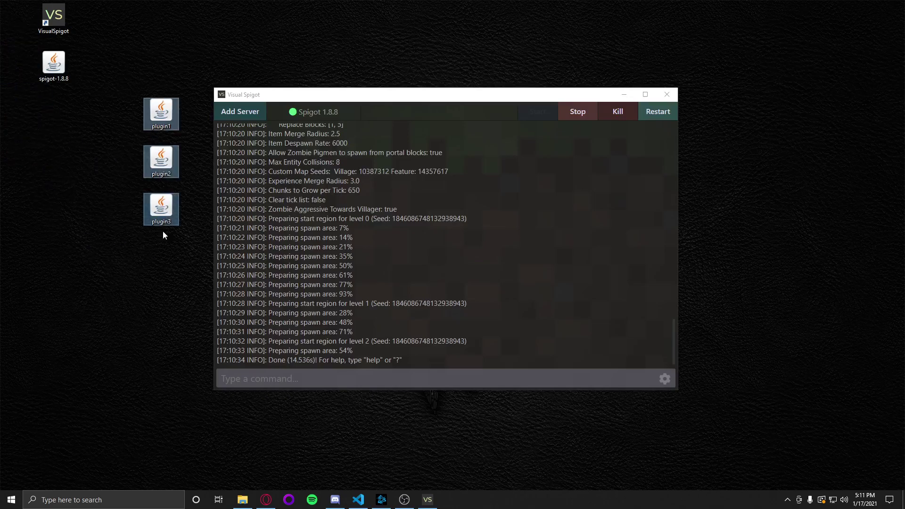
left_click_drag(162, 111, 490, 191)
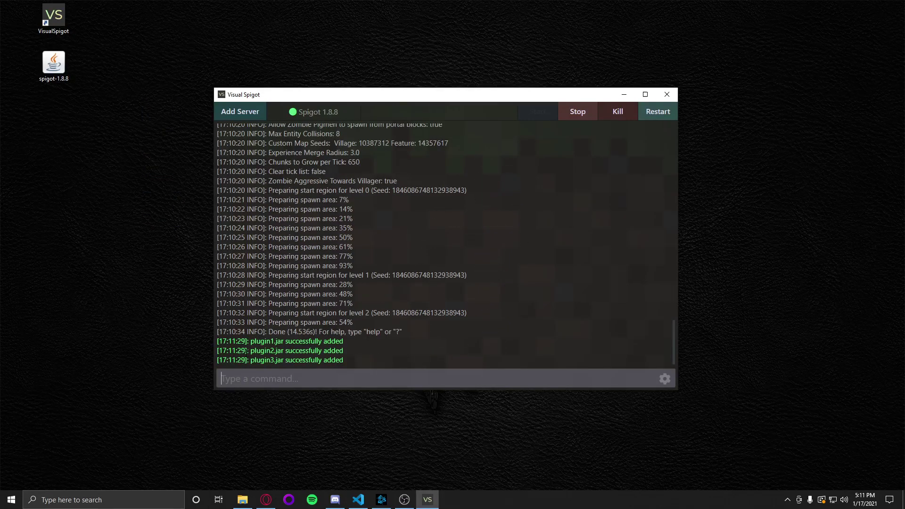
Step: Open the plugins folder in the Spigot 1.8.8 server's files
left_click(664, 379)
left_click(643, 357)
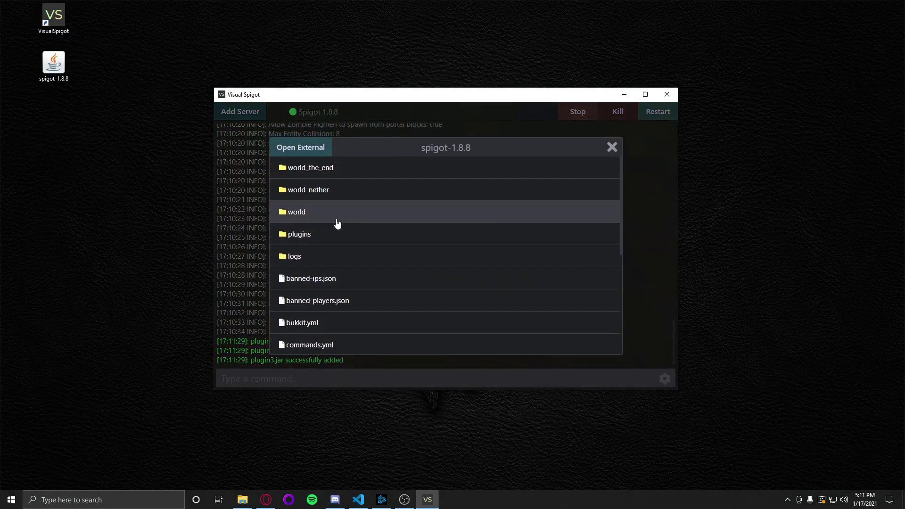
left_click(332, 234)
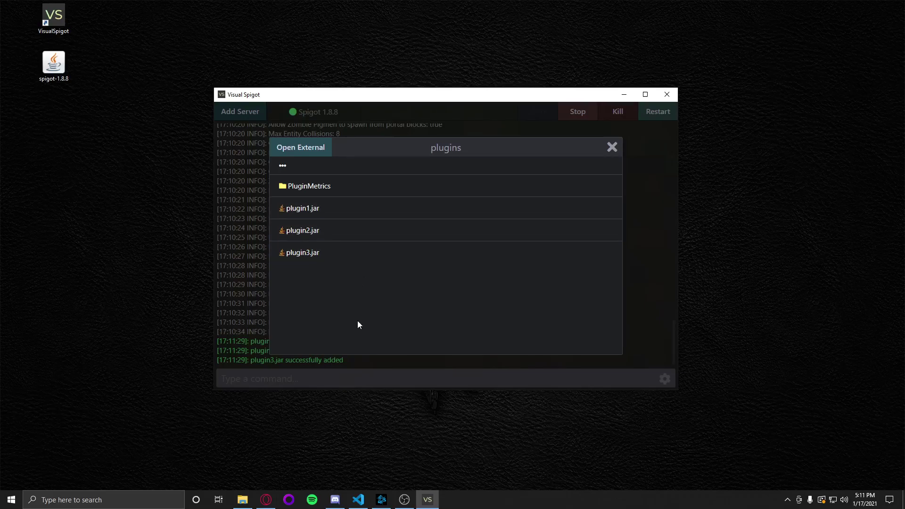
Step: Open the plugins folder externally, move plugin1, plugin2 and plugin3 back to the desktop, and minimize the folder window
left_click(309, 157)
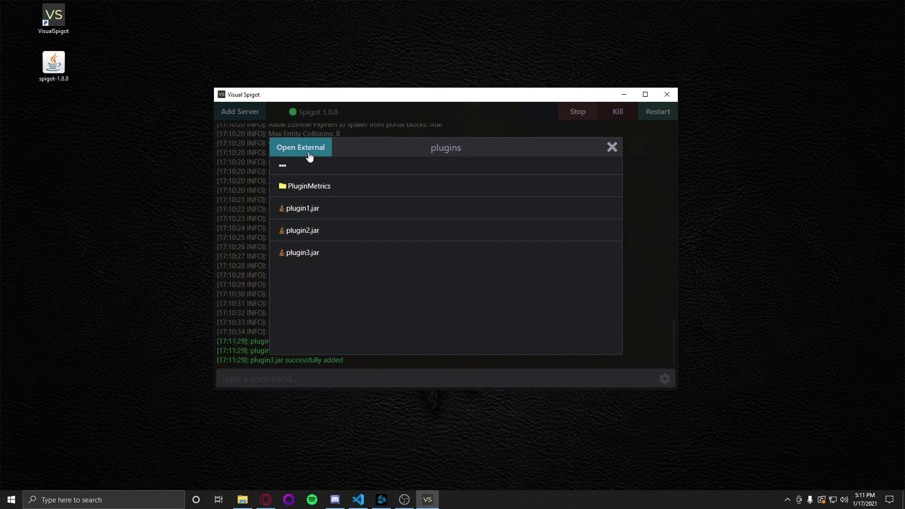
left_click(169, 179)
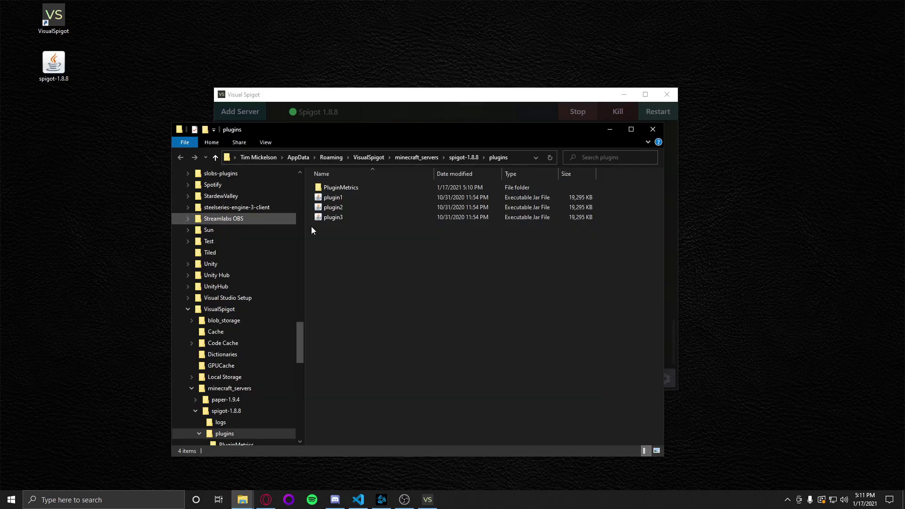
left_click_drag(412, 261, 18, 35)
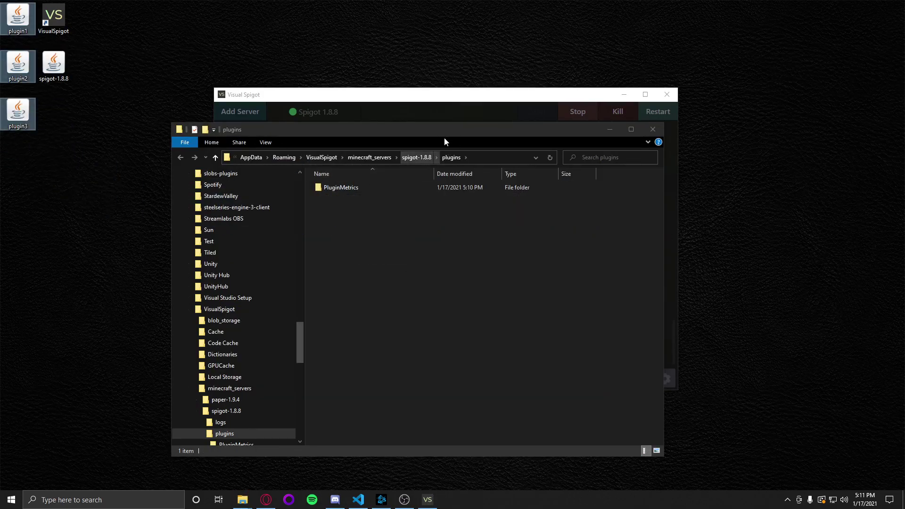
left_click_drag(443, 130, 302, 226)
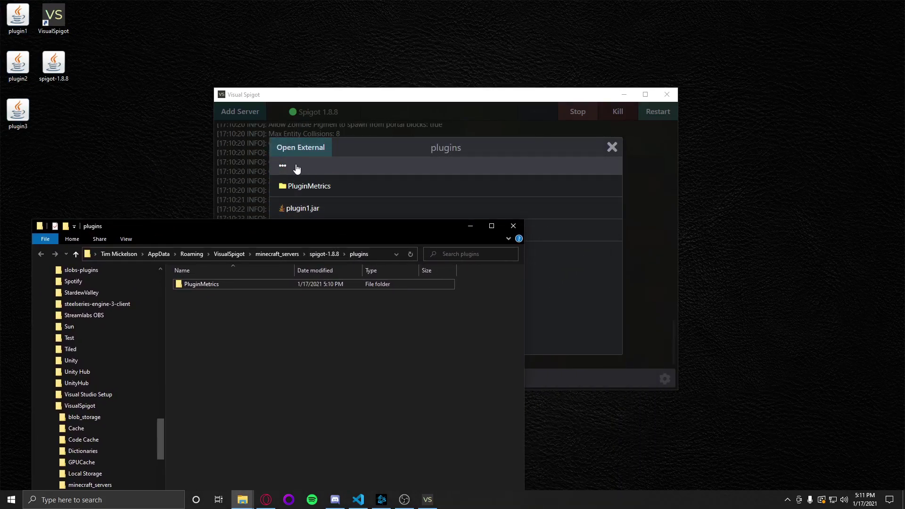
left_click_drag(311, 226, 328, 146)
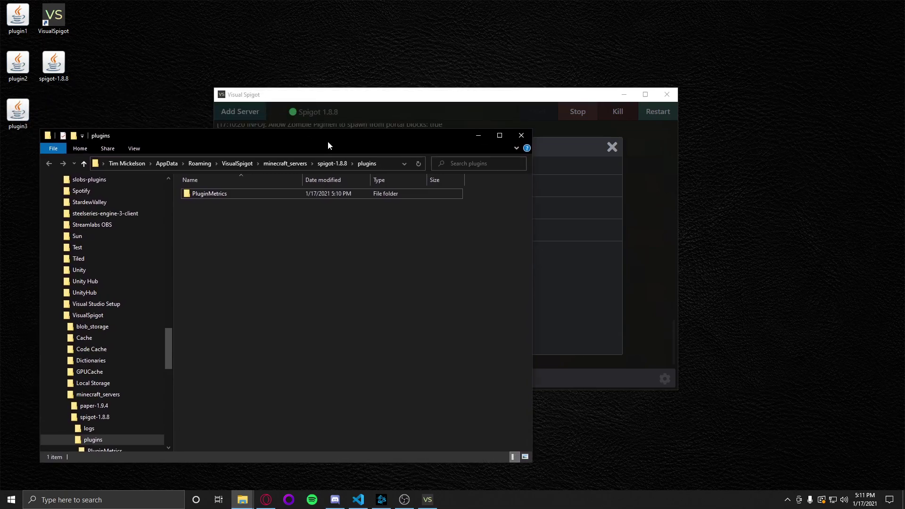
left_click(478, 136)
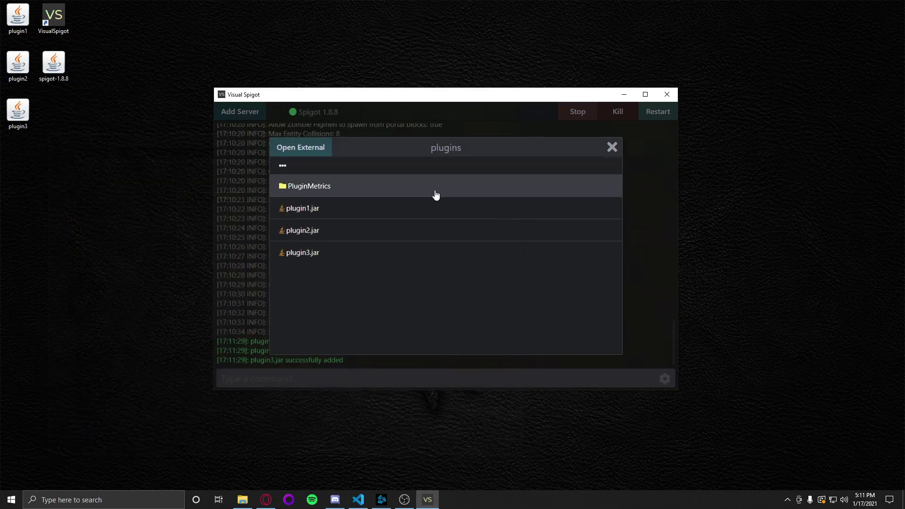
Step: Open bukkit.yml from the spigot-1.8.8 server folder and look through its configuration settings
left_click(348, 174)
scroll(345, 264, "down", 1)
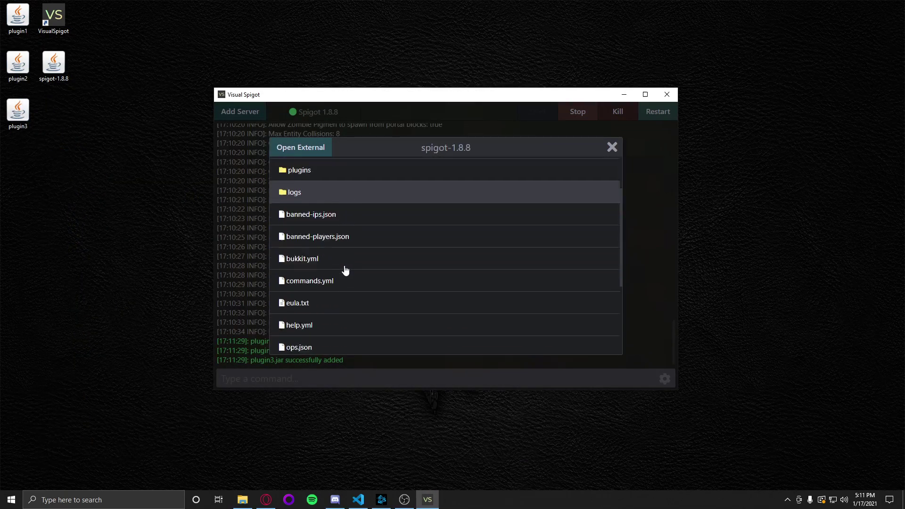
scroll(346, 270, "down", 1)
left_click(335, 238)
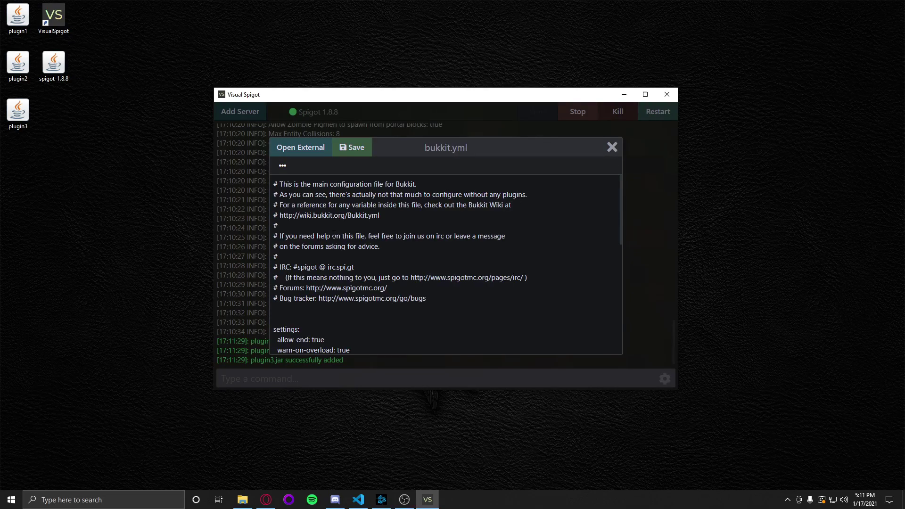
scroll(334, 237, "down", 4)
scroll(329, 242, "down", 2)
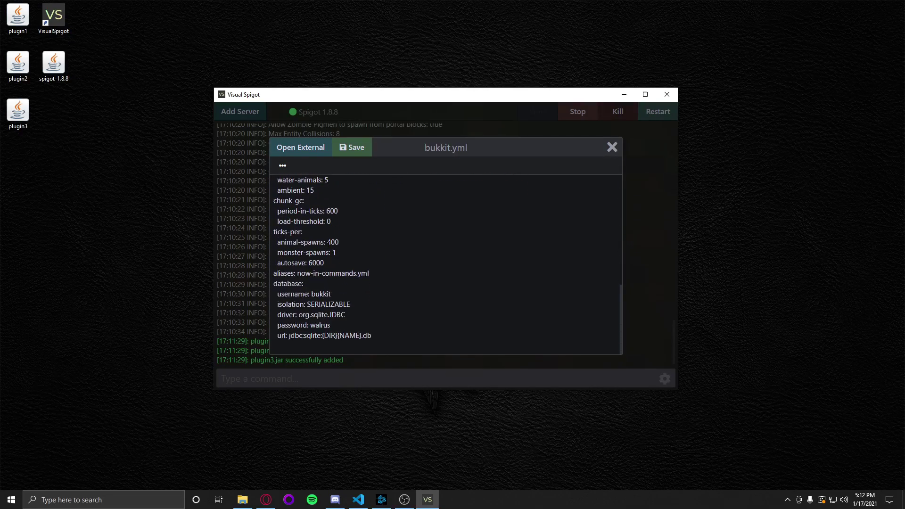
scroll(327, 247, "up", 10)
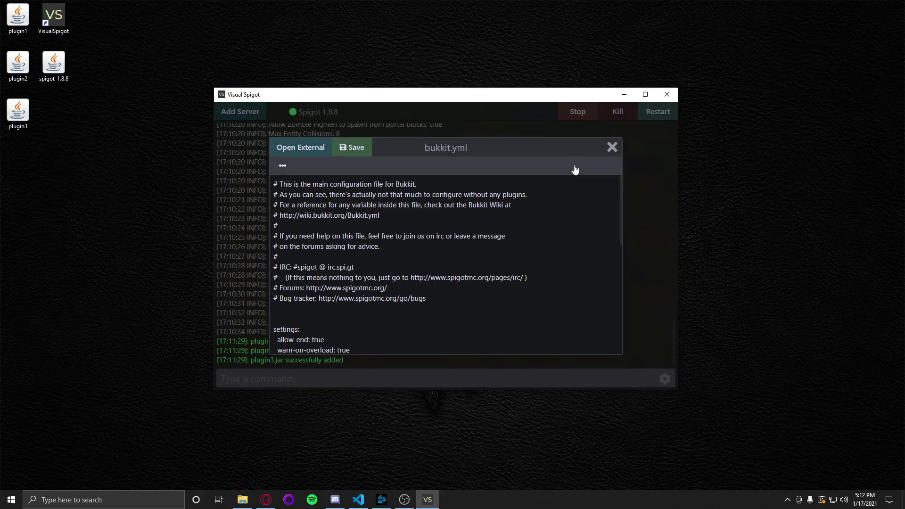
Step: Return to the spigot-1.8.8 folder, delete banned-ips.json and the logs folder, and close the file browser
left_click(391, 164)
scroll(341, 257, "down", 2)
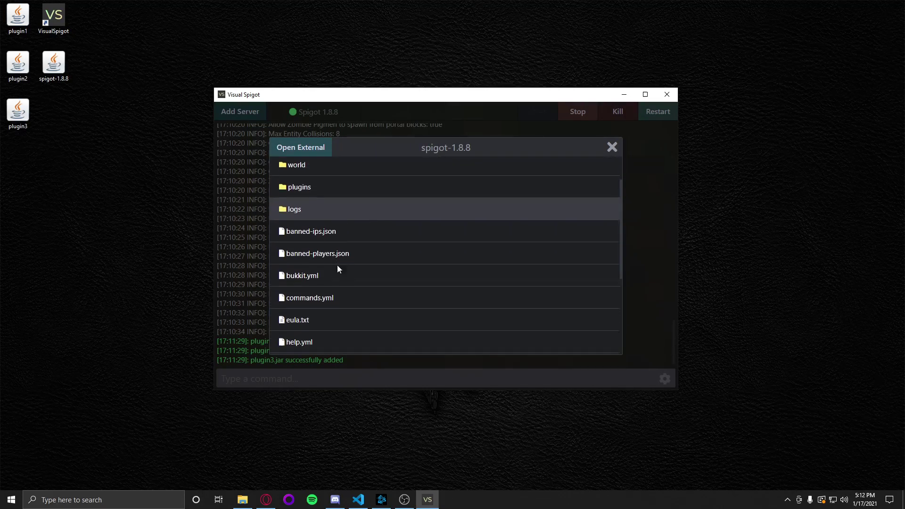
right_click(338, 236)
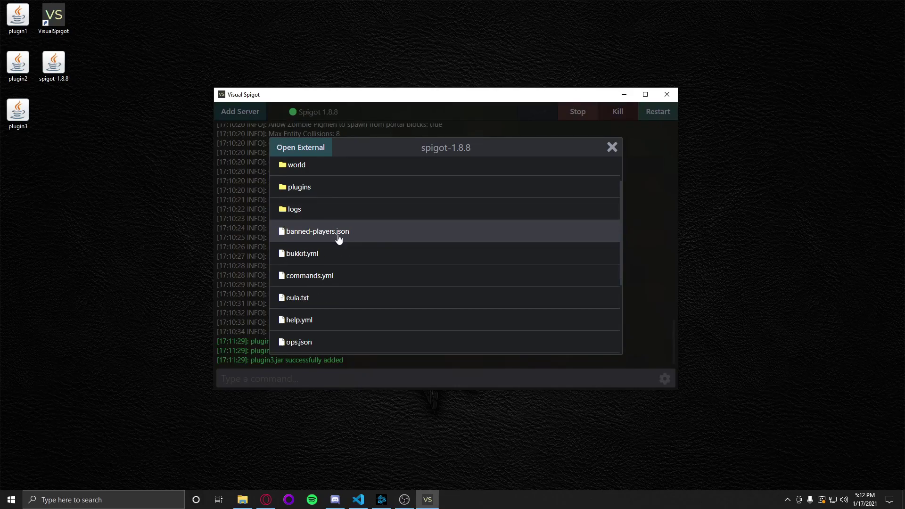
right_click(333, 209)
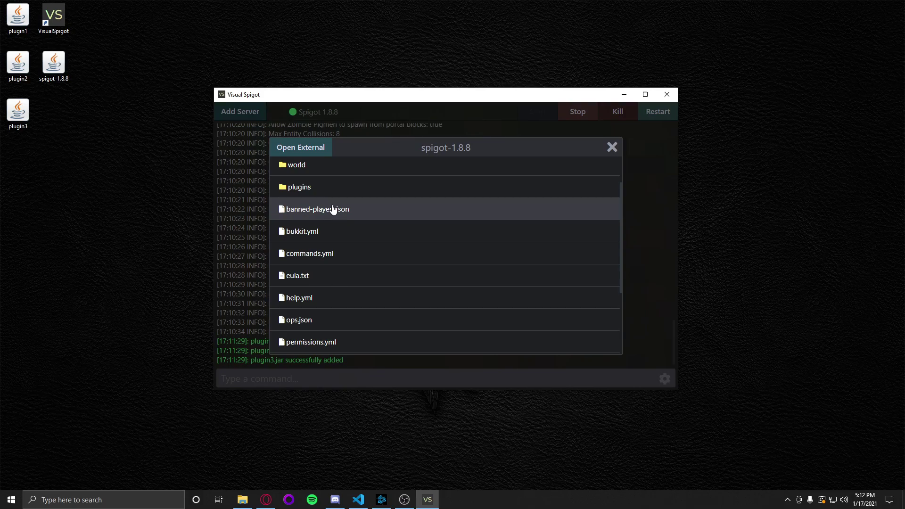
scroll(329, 190, "up", 2)
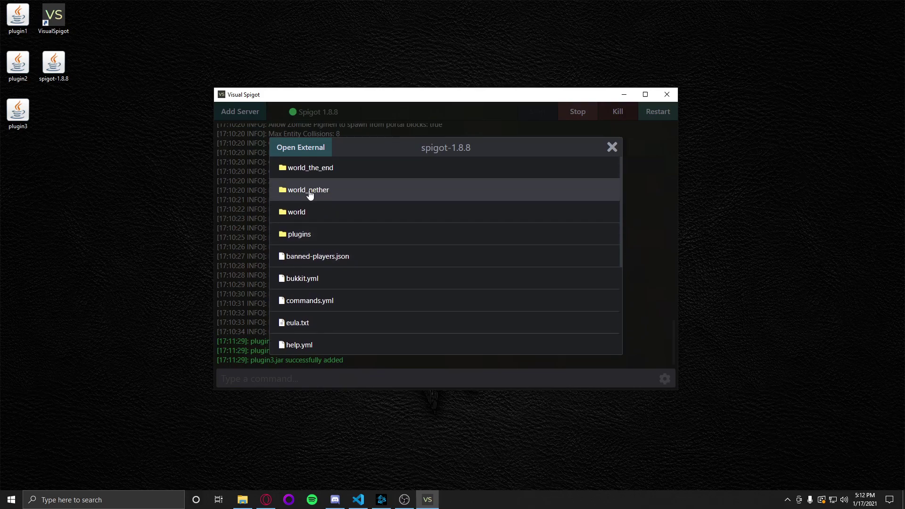
left_click(612, 147)
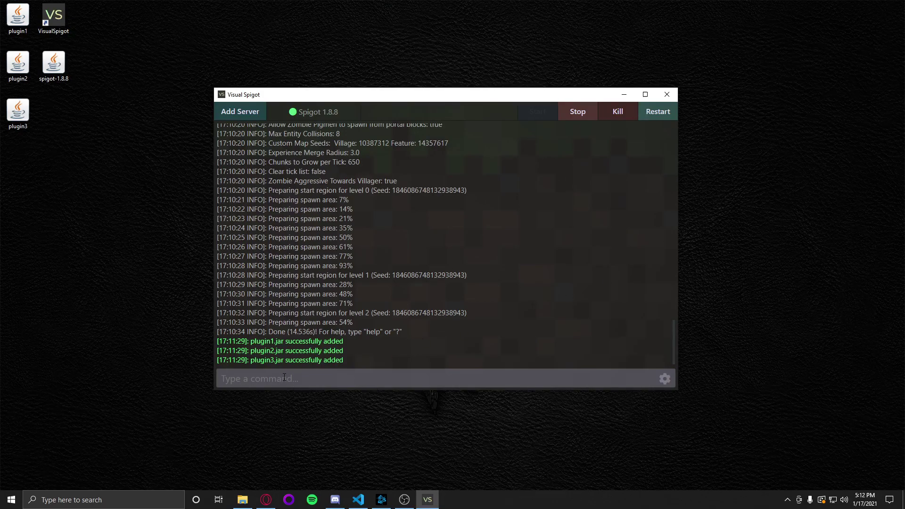
Step: Shut down the Spigot 1.8.8 server with the stop command in its console
type(".")
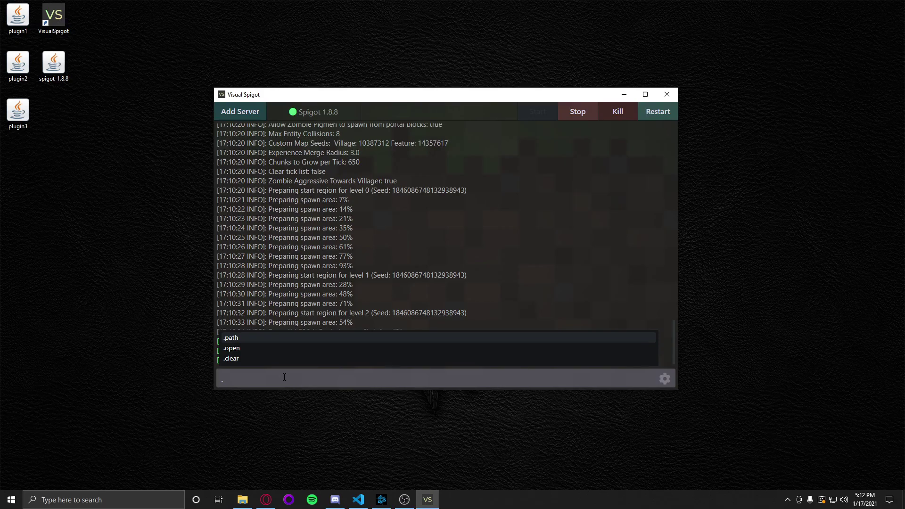
key("BackSpace")
type("stop")
key("Return")
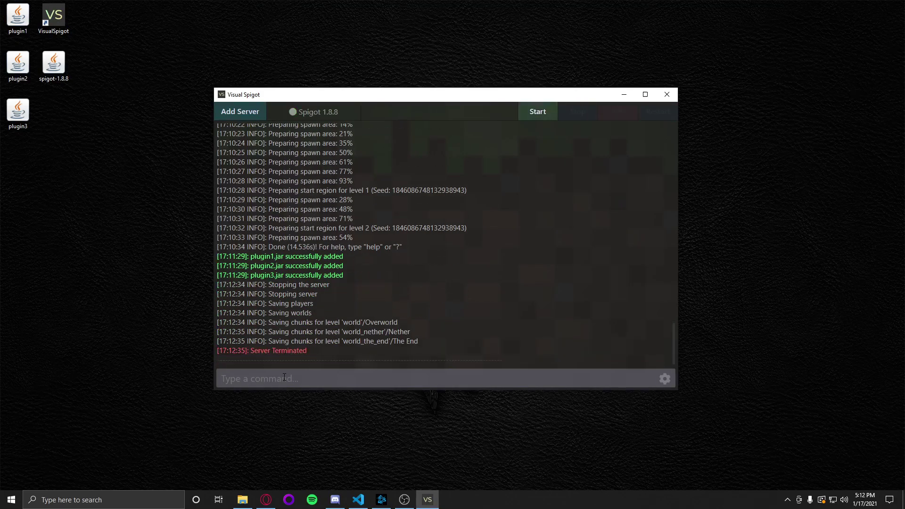
Step: Launch the Spigot 1.8.8 server with the start command and terminate it with the kill command
type("start")
key("Return")
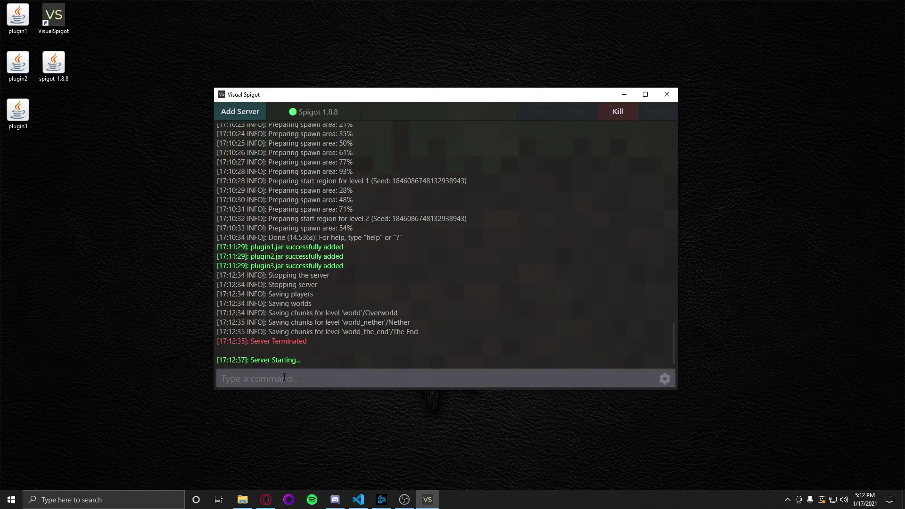
type("kill")
key("Return")
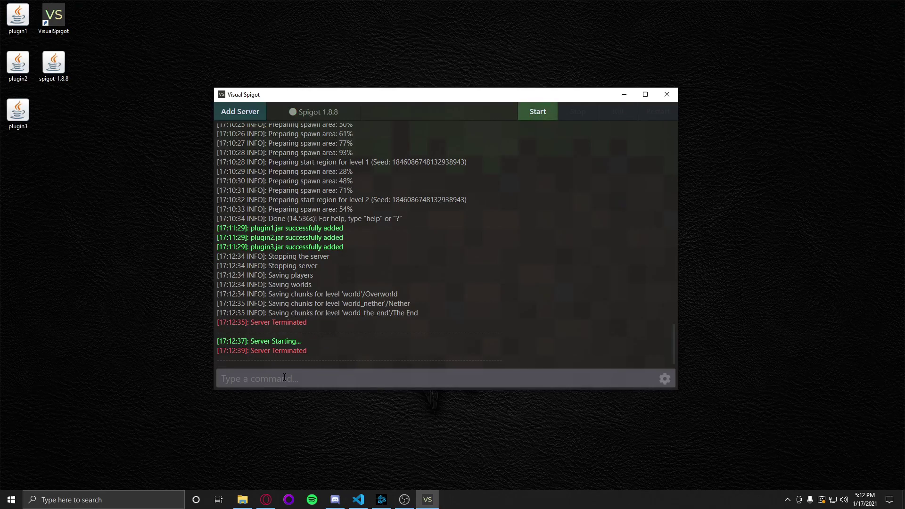
Step: Copy the server's path with the .path command, paste it into the command line to check it, and empty the line
type(".")
key("BackSpace")
type(".")
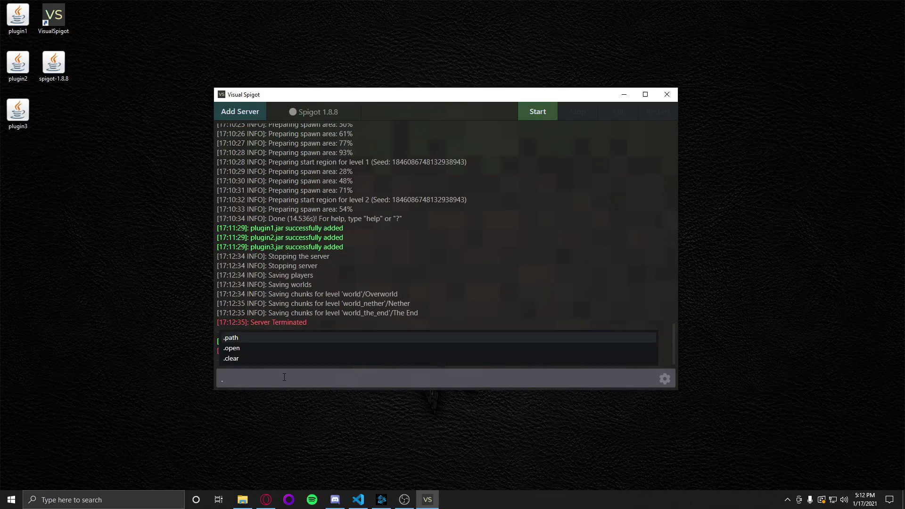
type("path")
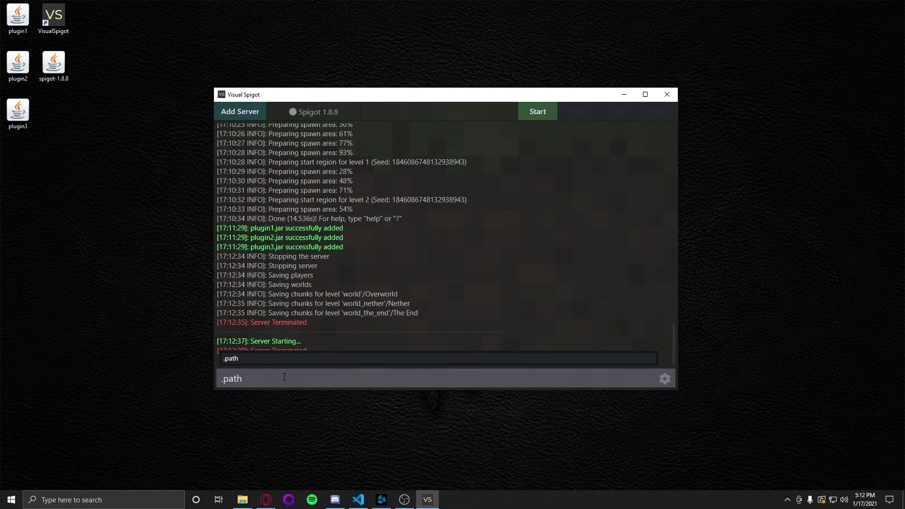
key("Return")
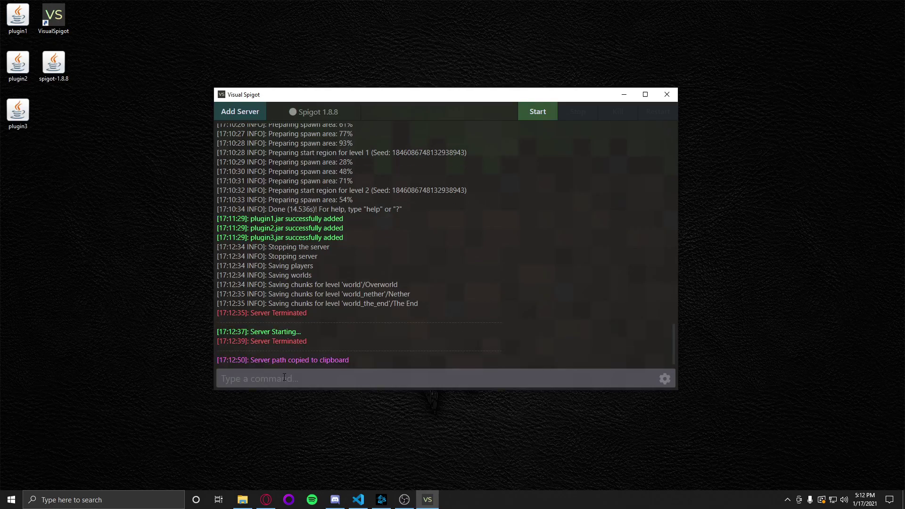
key("ctrl+v")
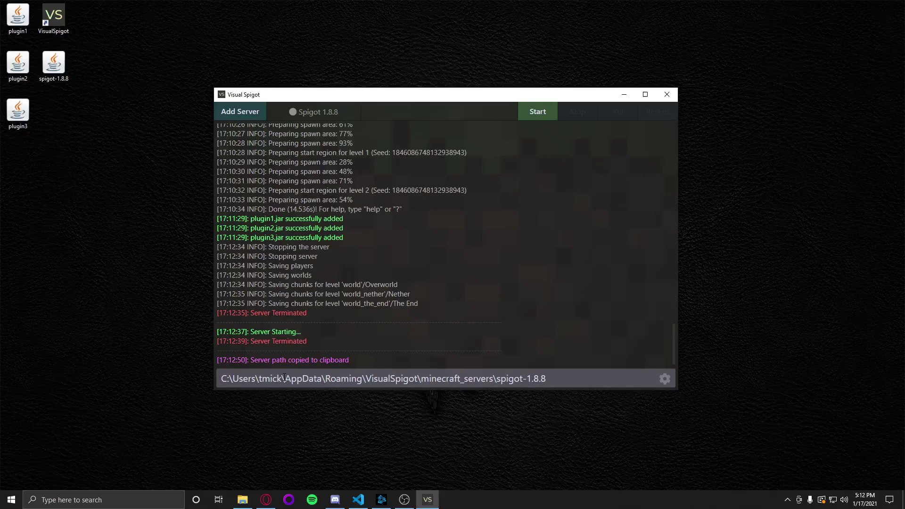
key("ctrl+a")
key("BackSpace")
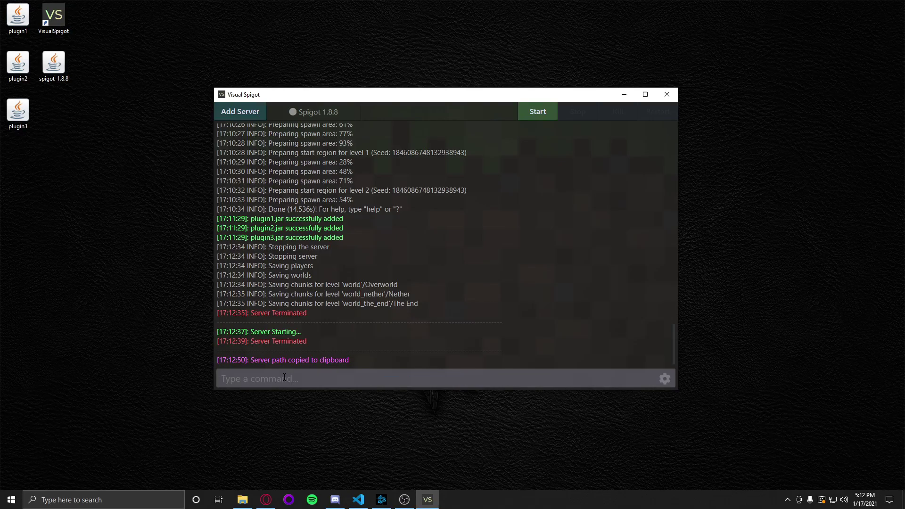
Step: Open the Spigot 1.8.8 server directory with the .open command and close the folder window
type(".open")
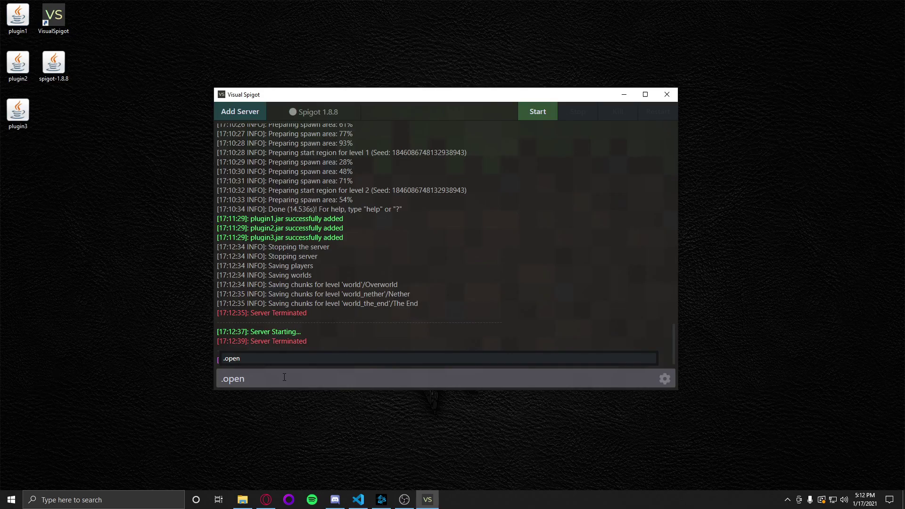
key("Return")
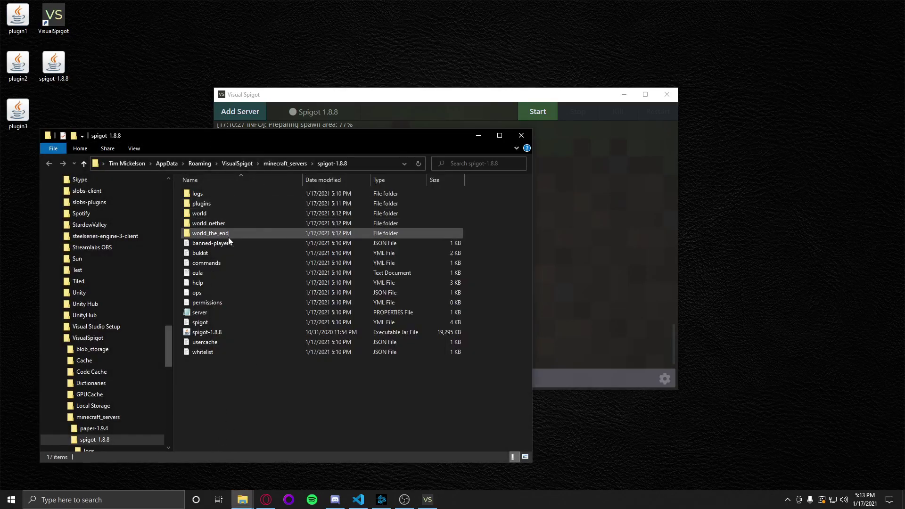
left_click(521, 135)
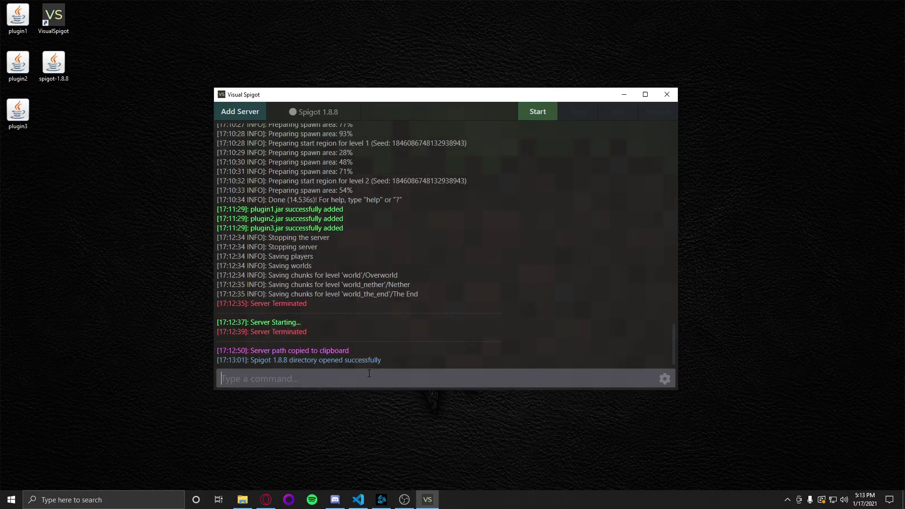
Step: Open the plugin metrics folder with the command .open plugins/pluginmetrics and close its window
type(".open plugins")
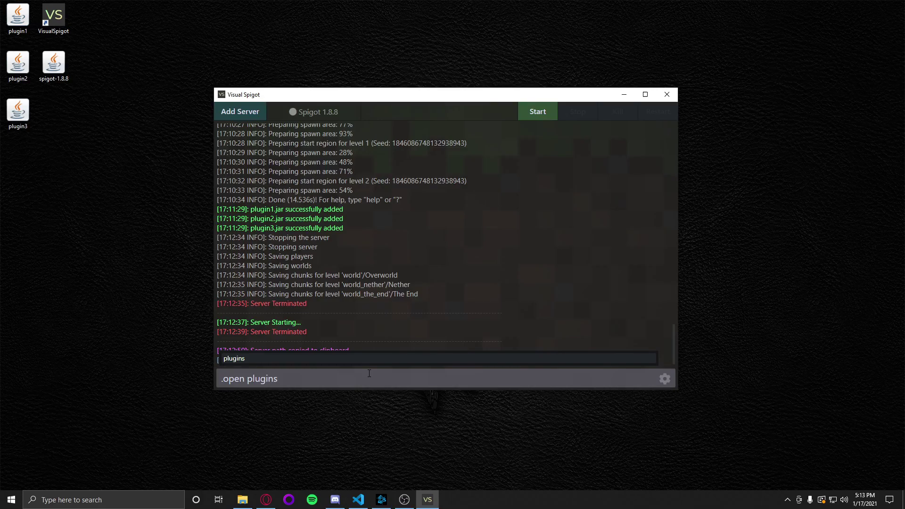
type("/plugin")
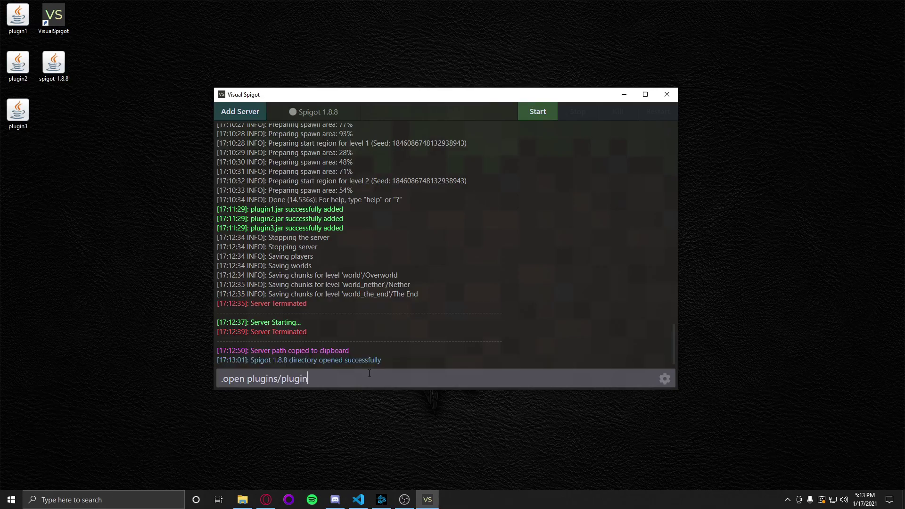
type("metrics")
key("Return")
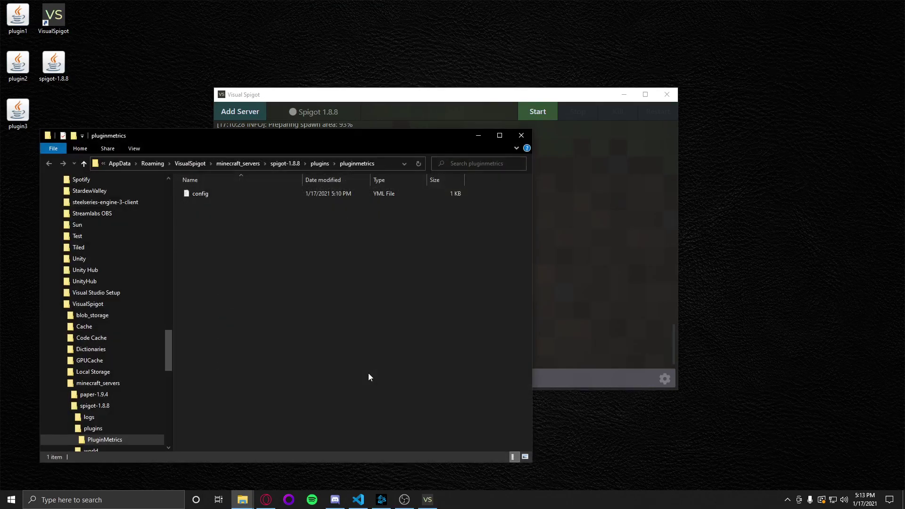
left_click(521, 136)
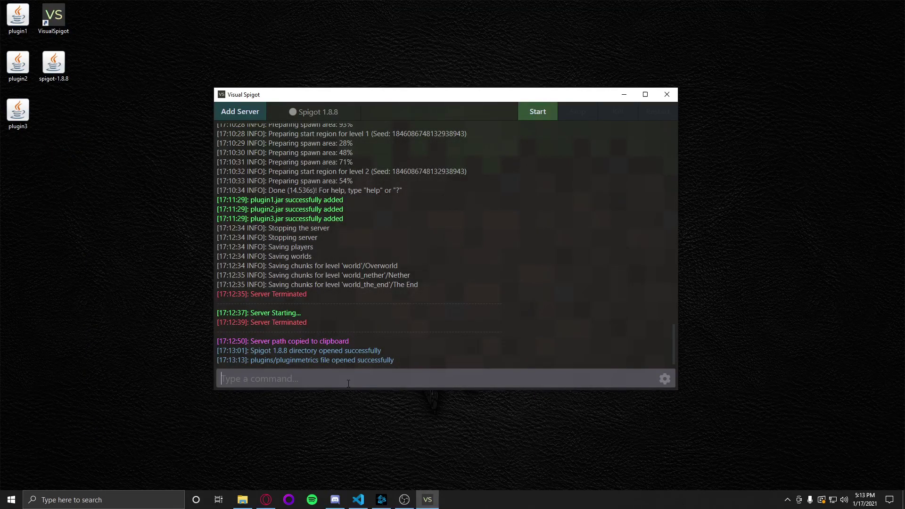
Step: Empty the Spigot 1.8.8 console with the .clear command and stop the Paper 1.9.4 server
type(".clear")
key("Return")
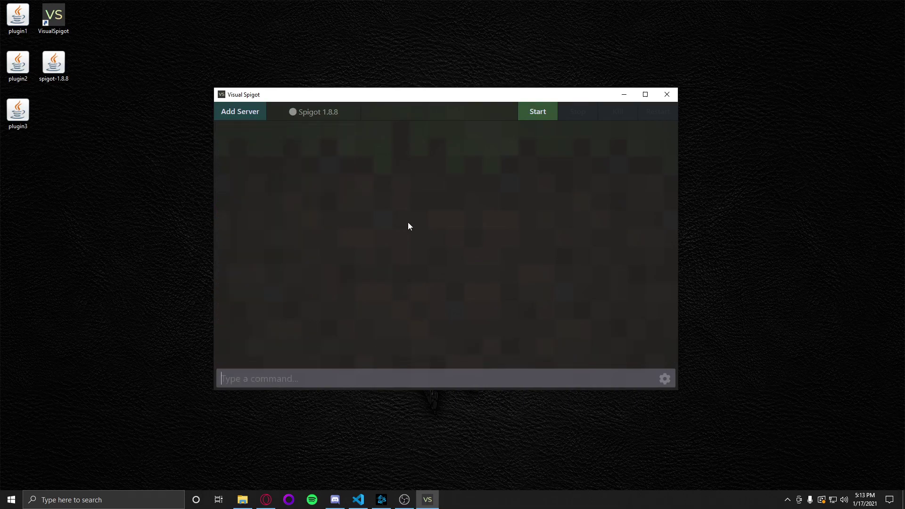
left_click(312, 117)
left_click(317, 153)
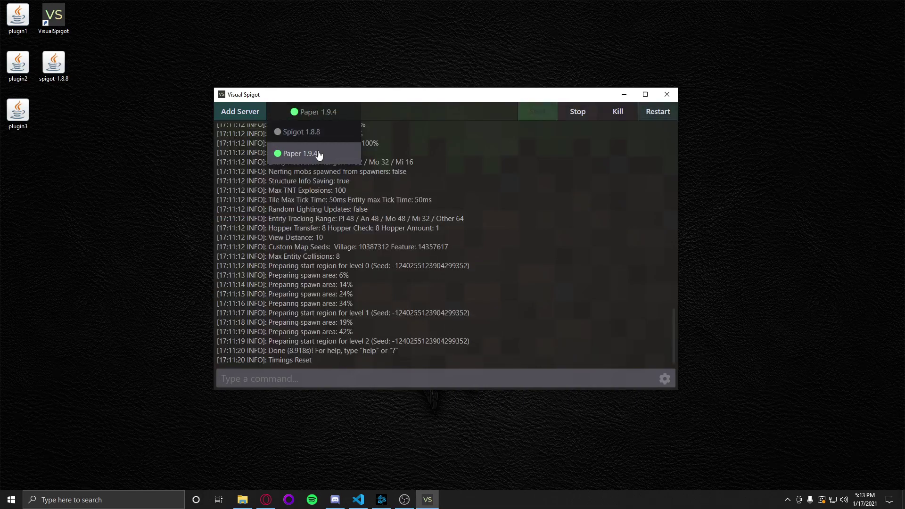
left_click(575, 111)
Step: Delete the Spigot 1.8.8 server and select the Paper 1.9.4 server
left_click(312, 112)
left_click(325, 130)
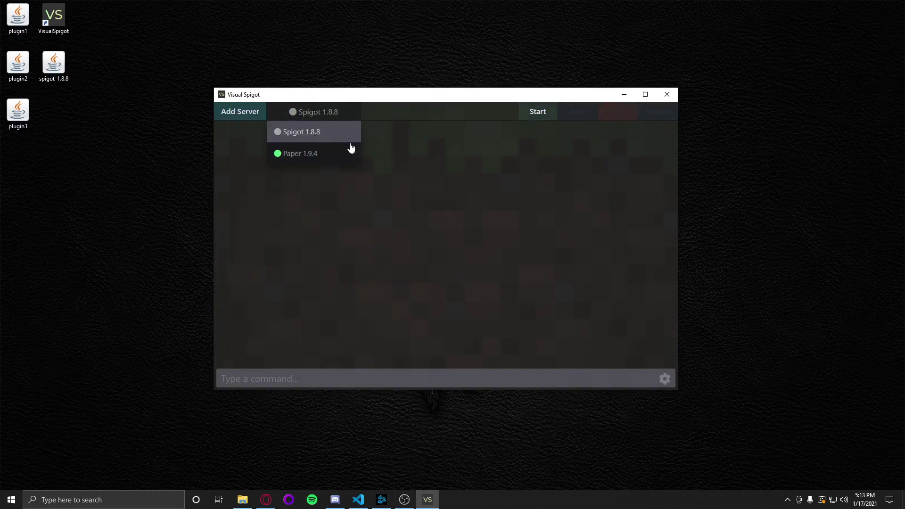
left_click(669, 377)
left_click(636, 340)
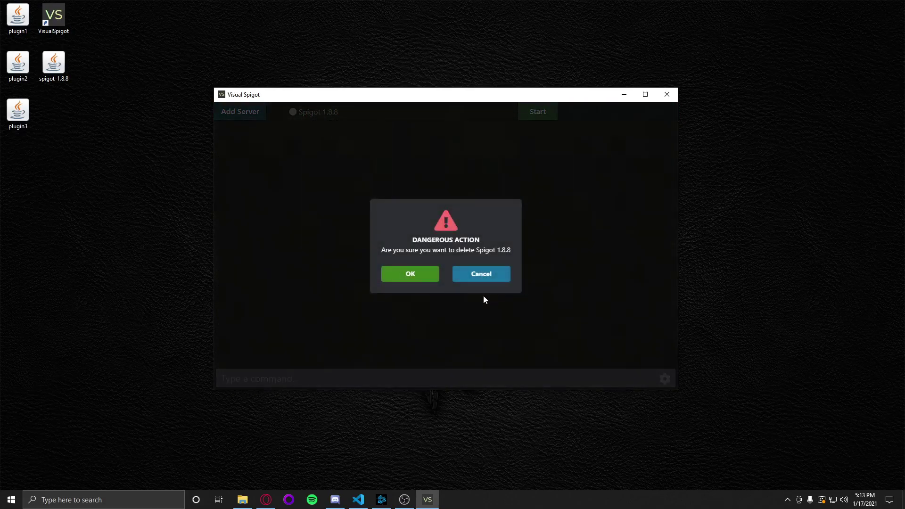
left_click(433, 277)
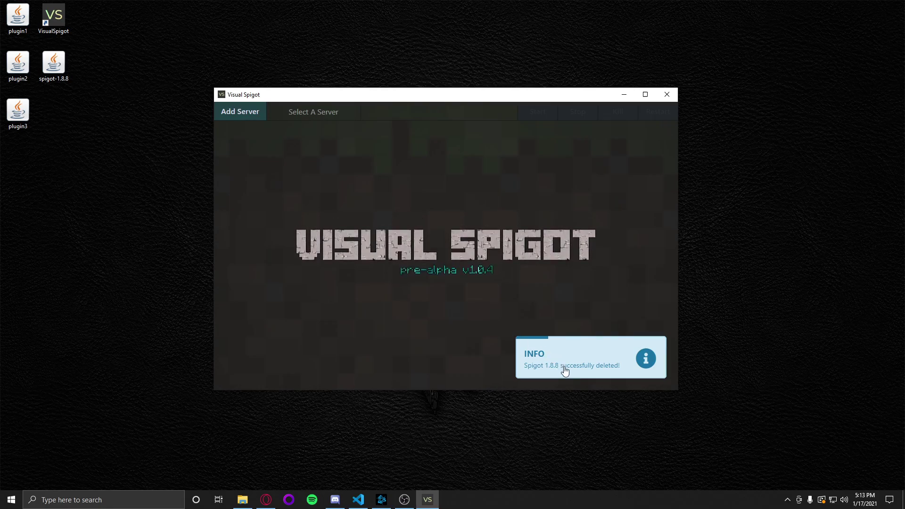
left_click(306, 112)
left_click(309, 130)
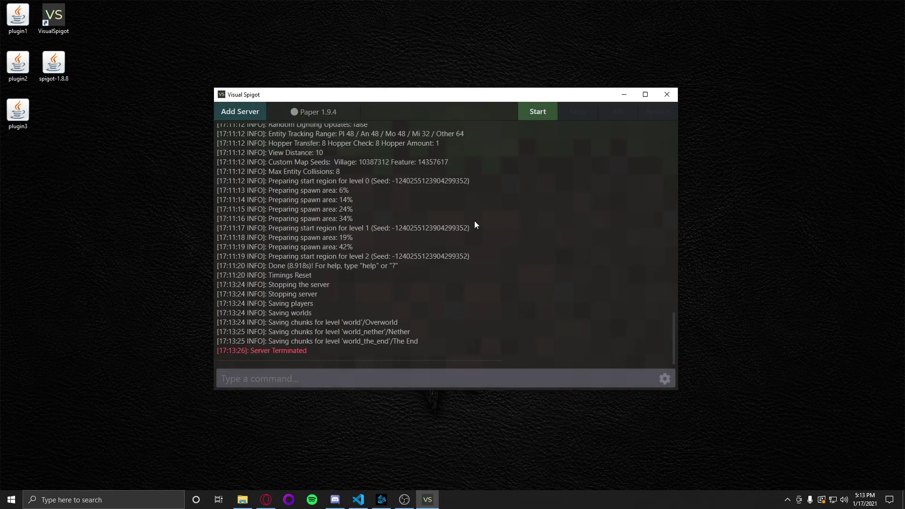
Step: Start adding a server and browse the downloadable versions in the Other, Paper and Spigot categories
left_click(258, 116)
left_click(470, 160)
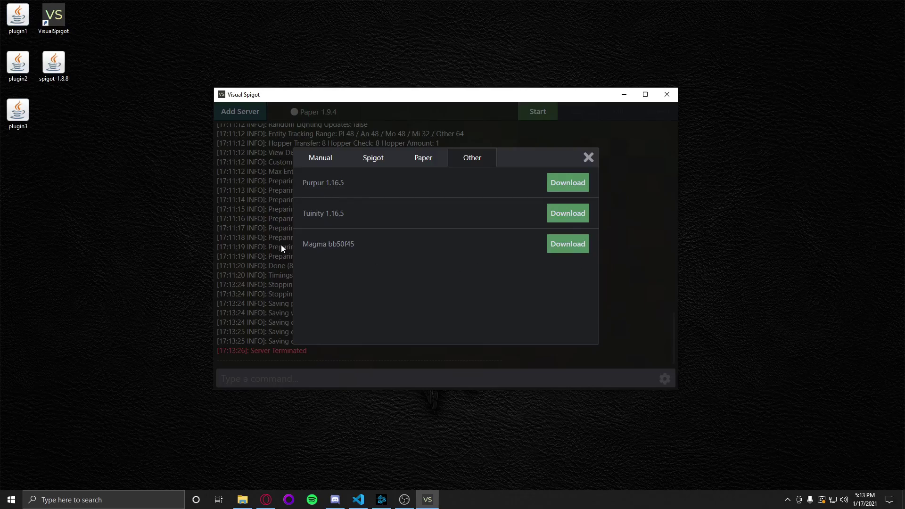
left_click(423, 159)
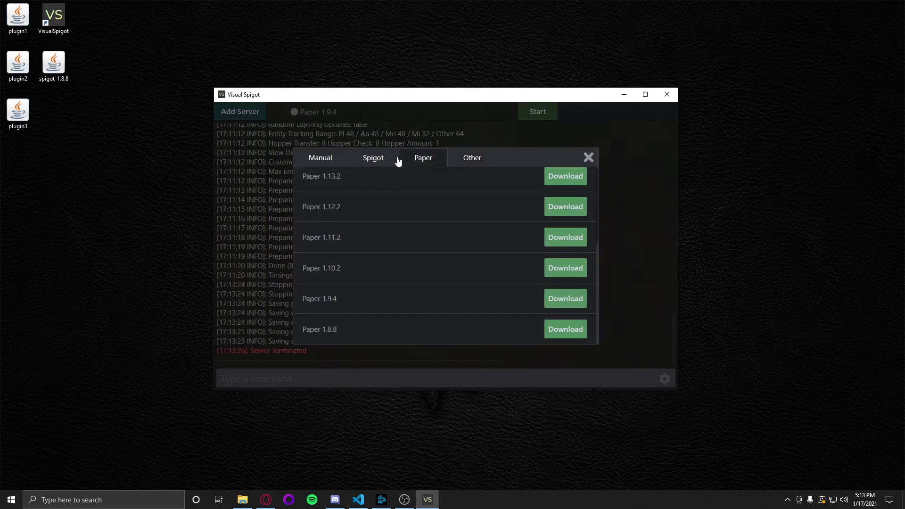
left_click(375, 159)
left_click(425, 158)
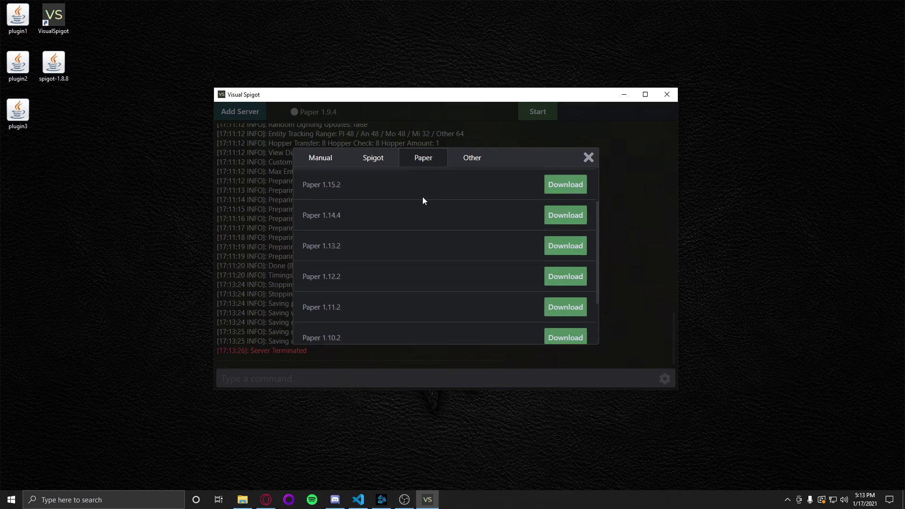
left_click(462, 158)
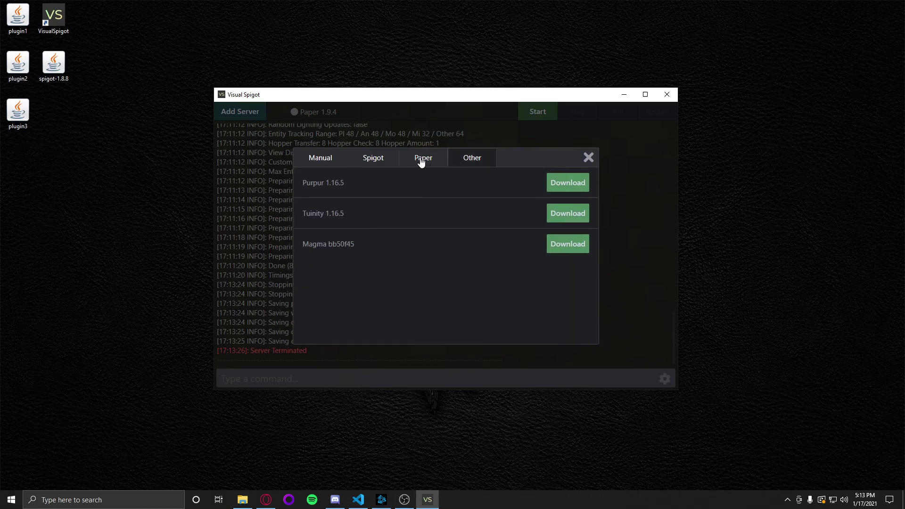
Step: Look through the Paper, Spigot, Manual and Other server sources again and close the server-adding dialog without downloading anything
left_click(423, 160)
left_click(361, 161)
left_click(335, 165)
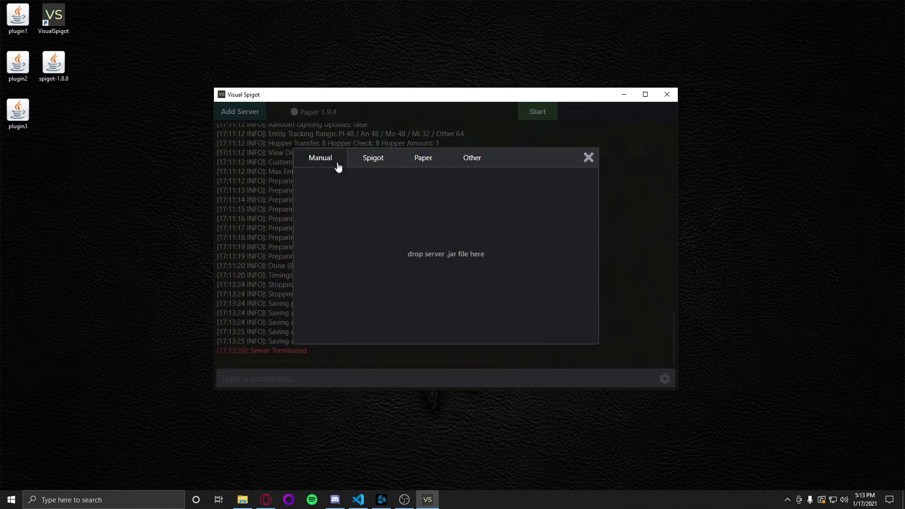
left_click(410, 164)
left_click(461, 158)
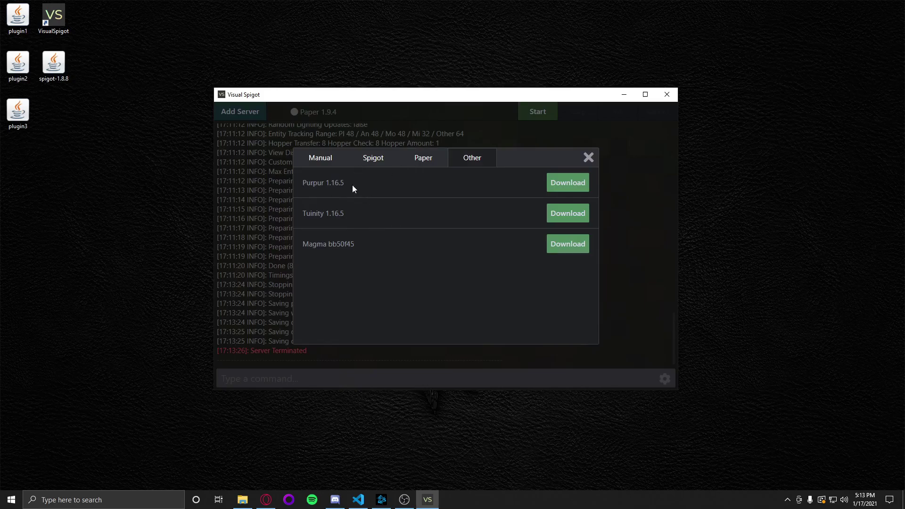
left_click(430, 160)
left_click(588, 157)
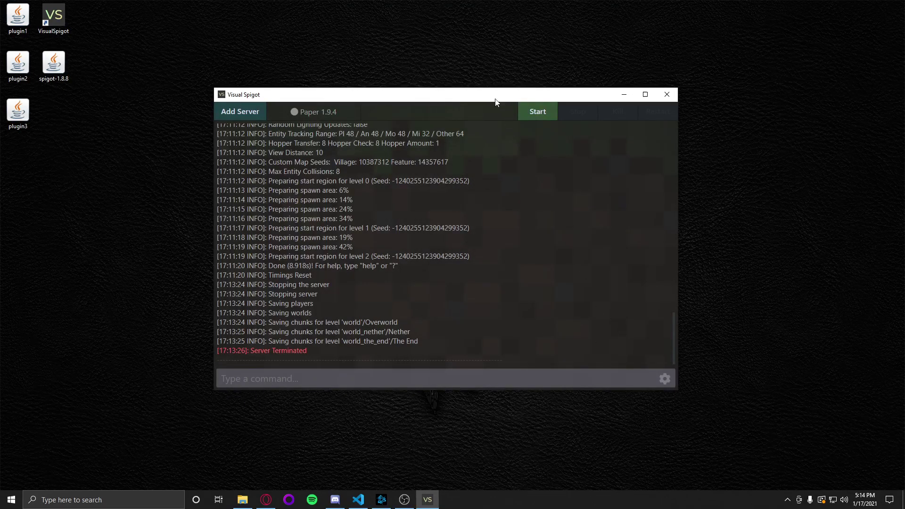
Step: Delete the Paper 1.9.4 server, confirm the deletion and dismiss the notification
left_click(661, 376)
left_click(645, 341)
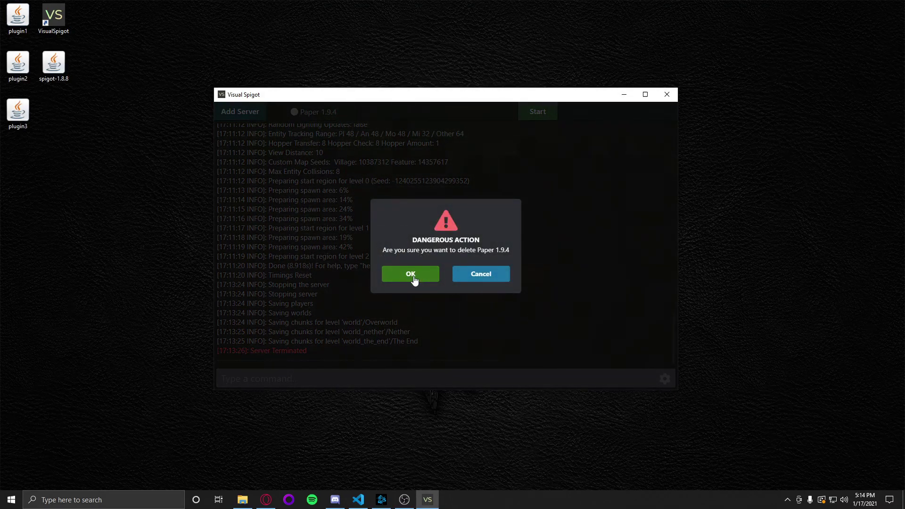
left_click(414, 278)
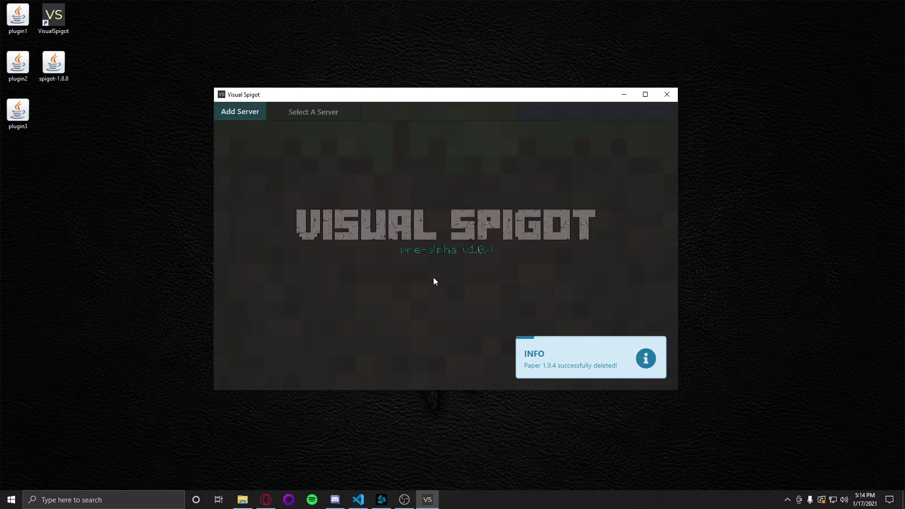
left_click(545, 358)
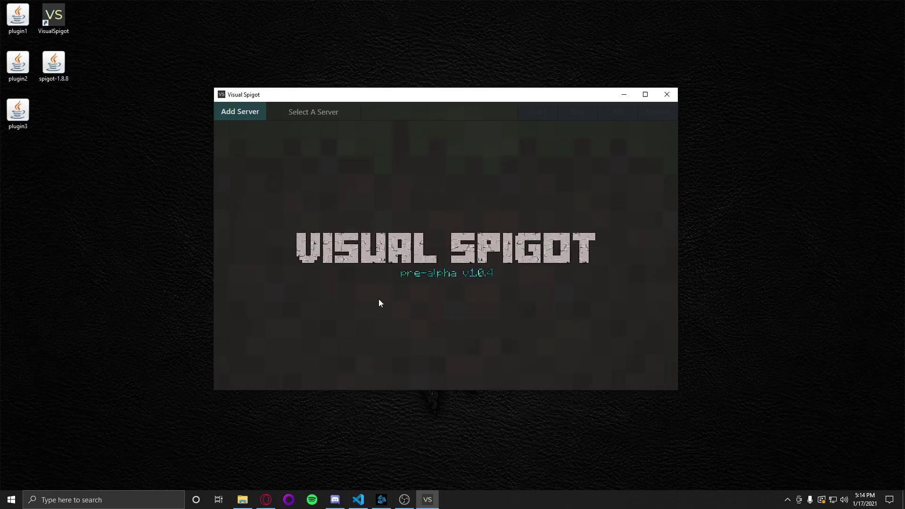
left_click_drag(480, 102, 469, 104)
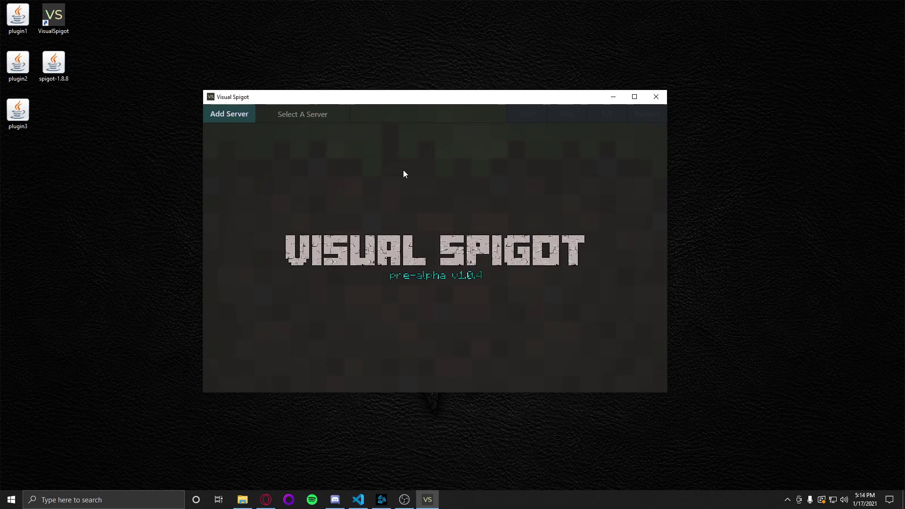